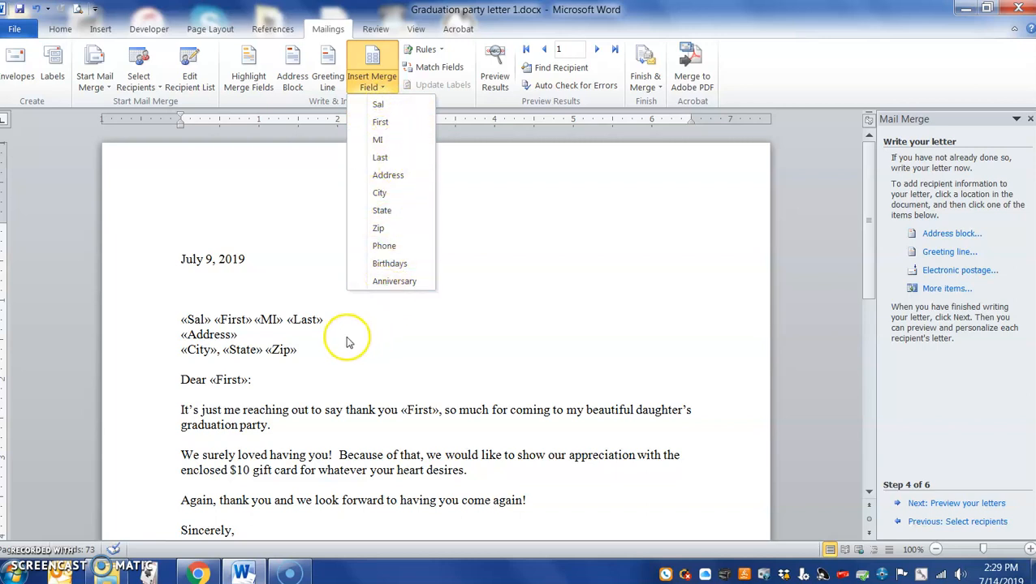
- Check the fields available in the Insert Merge Field list
{"action": "left_click", "coordinate": [270, 367]}
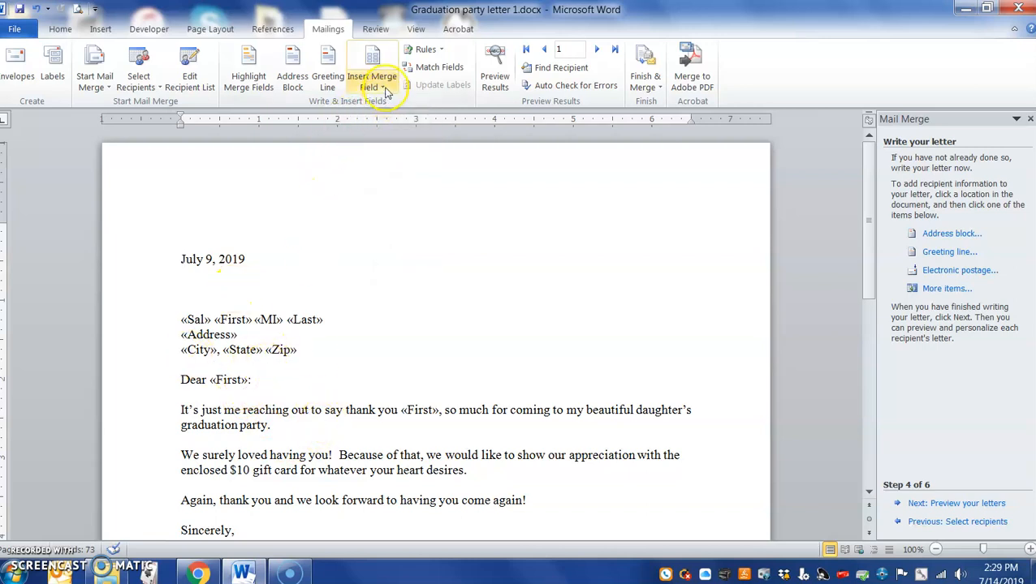
{"action": "left_click", "coordinate": [374, 88]}
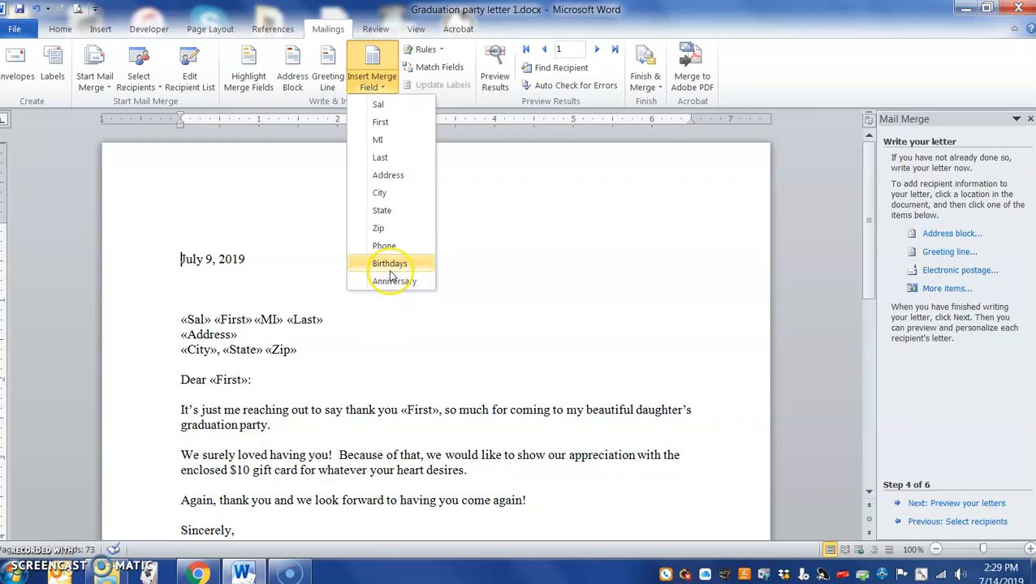
{"action": "left_click", "coordinate": [434, 479]}
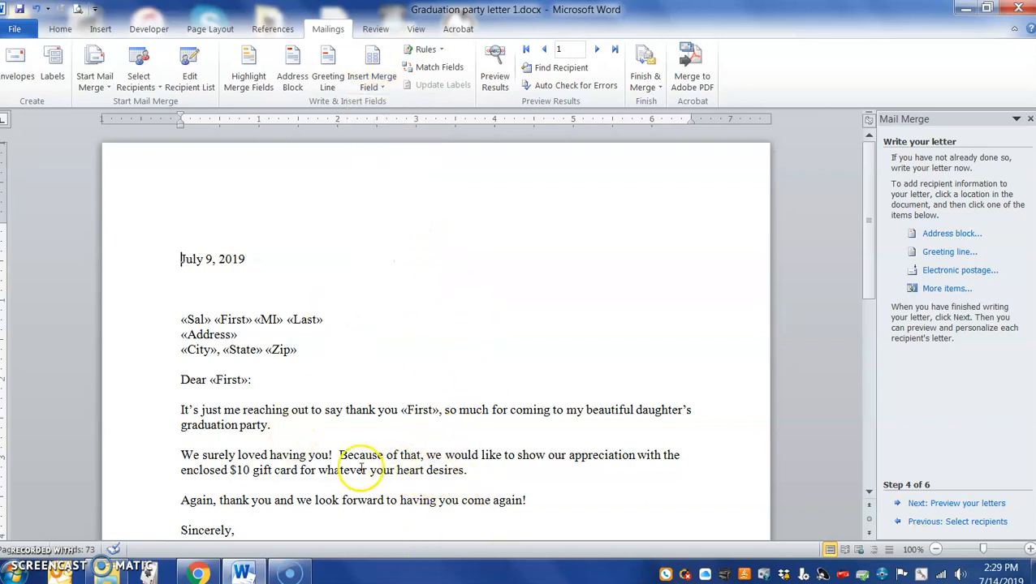
- Scroll through the letter and open the empty page header above the date
{"action": "scroll", "coordinate": [342, 481], "scroll_direction": "down", "scroll_amount": 5}
{"action": "left_click", "coordinate": [224, 344]}
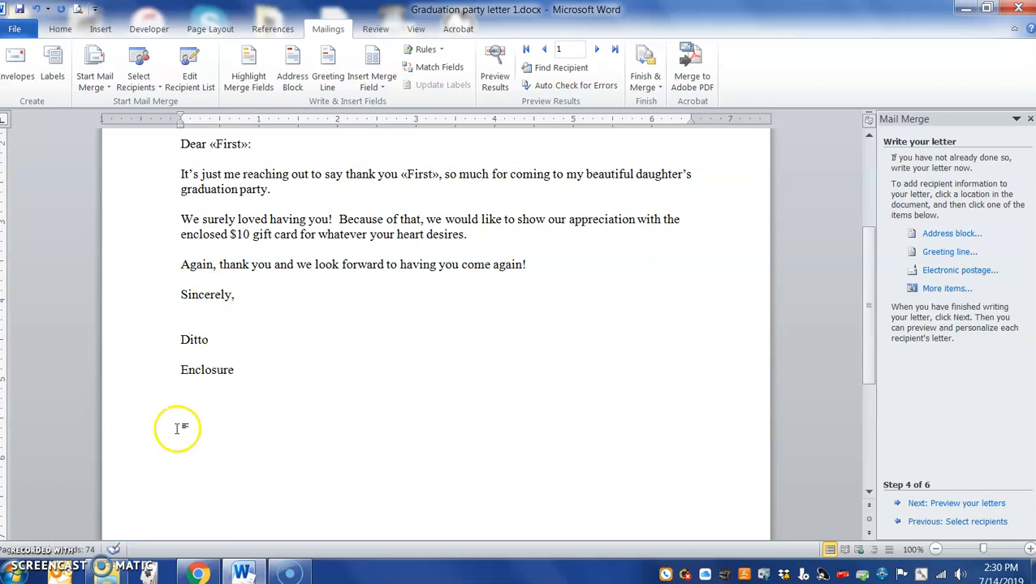
{"action": "scroll", "coordinate": [256, 351], "scroll_direction": "up", "scroll_amount": 5}
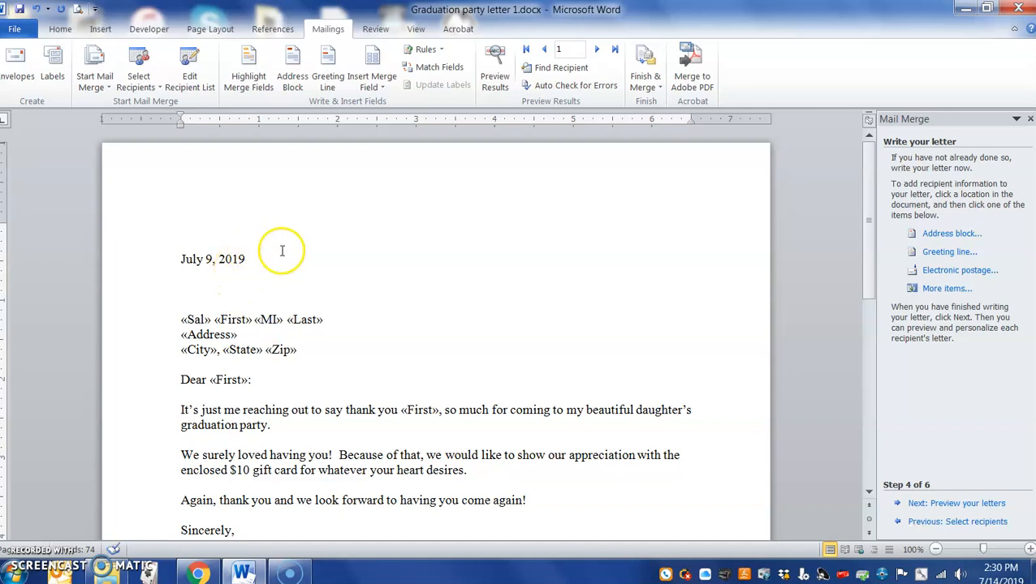
{"action": "double_click", "coordinate": [185, 213]}
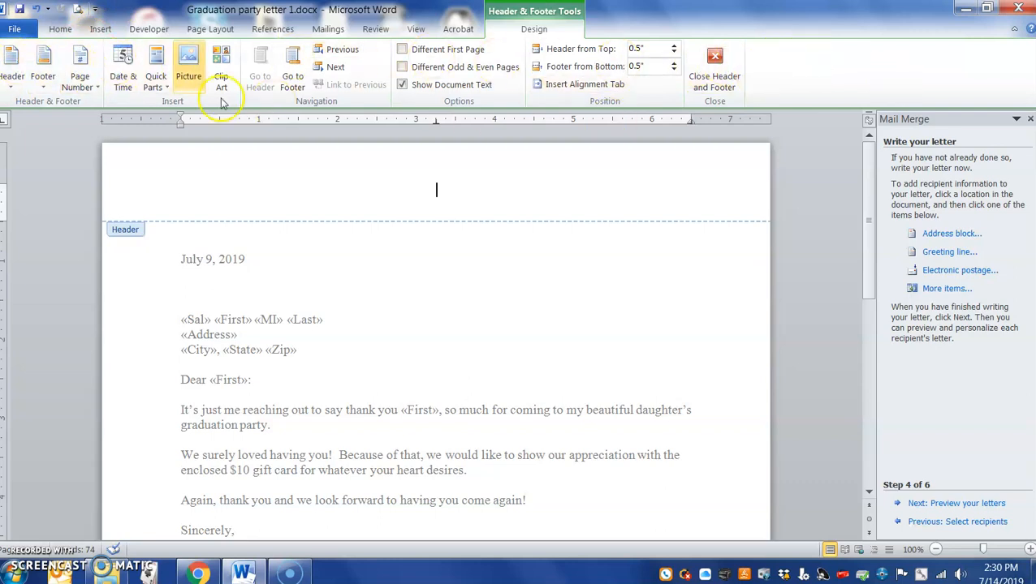
{"action": "left_click", "coordinate": [58, 30]}
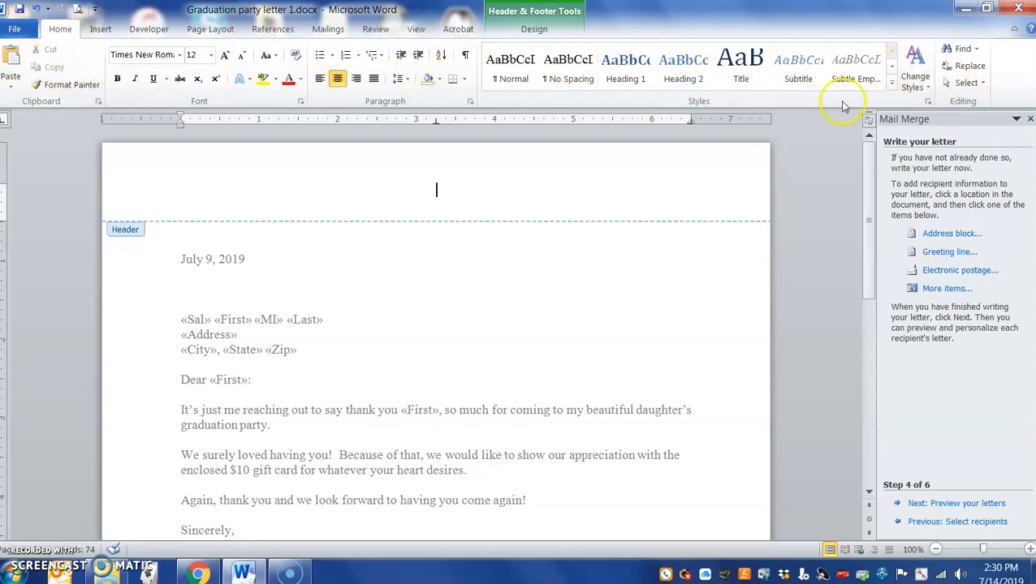
{"action": "left_click", "coordinate": [98, 29]}
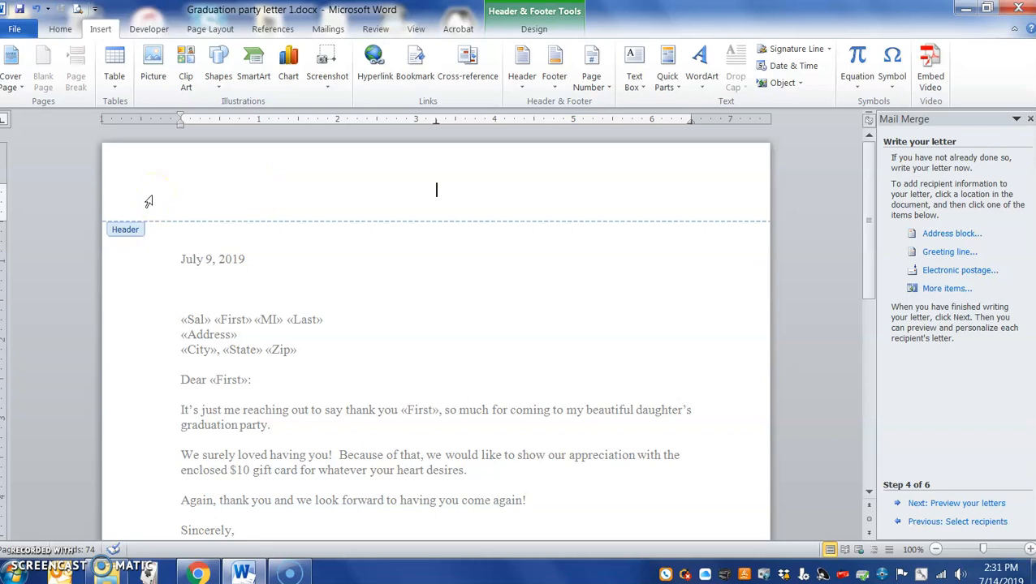
{"action": "left_click", "coordinate": [152, 30]}
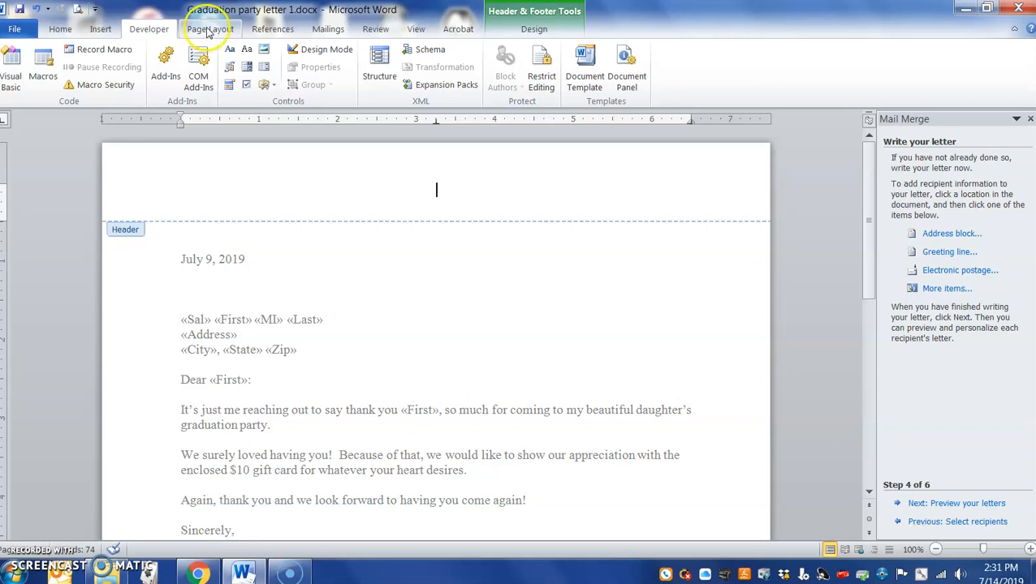
{"action": "left_click", "coordinate": [208, 31]}
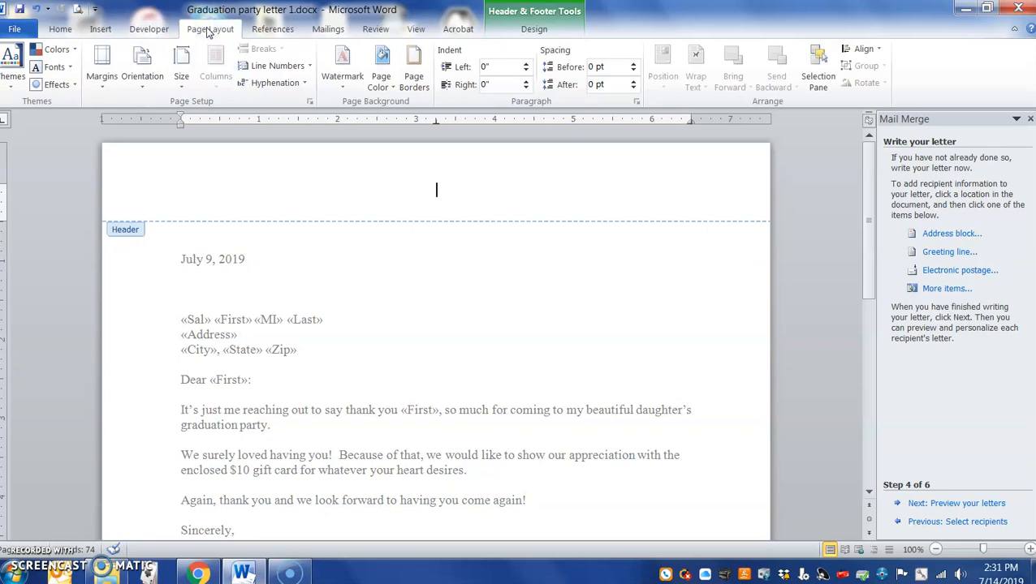
{"action": "left_click", "coordinate": [100, 91]}
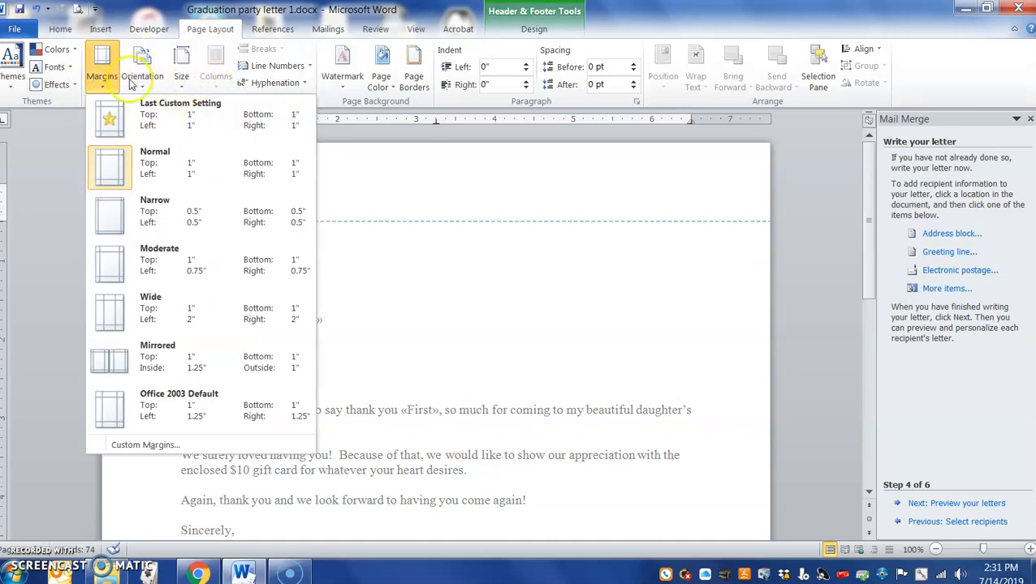
{"action": "left_click", "coordinate": [273, 31]}
{"action": "left_click", "coordinate": [325, 32]}
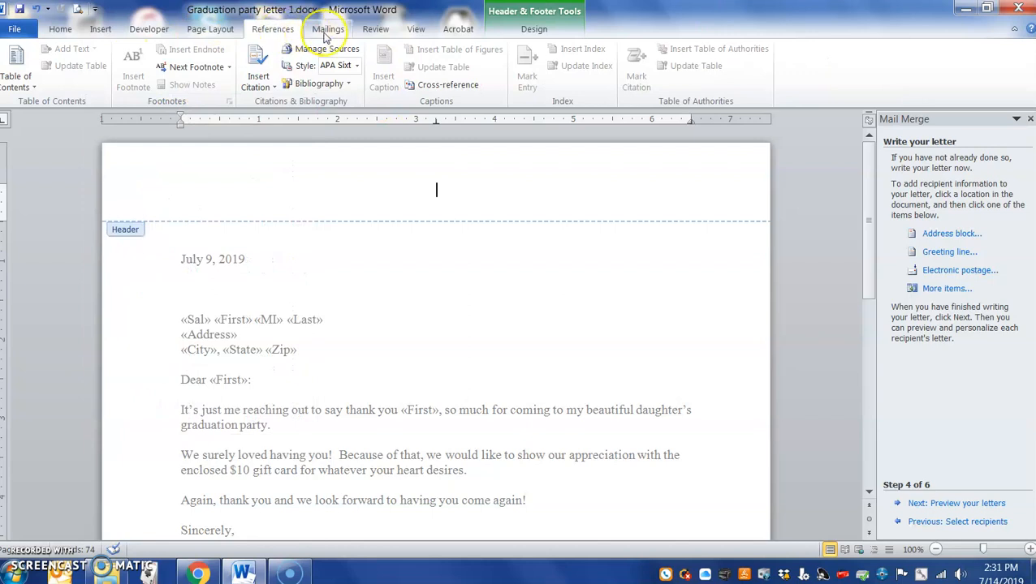
{"action": "left_click", "coordinate": [321, 34]}
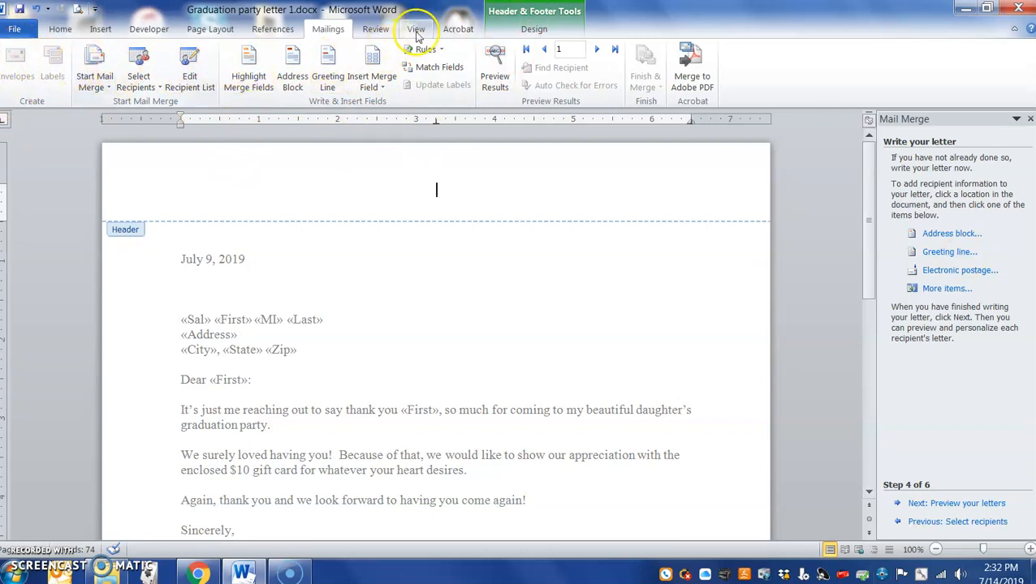
{"action": "left_click", "coordinate": [375, 28]}
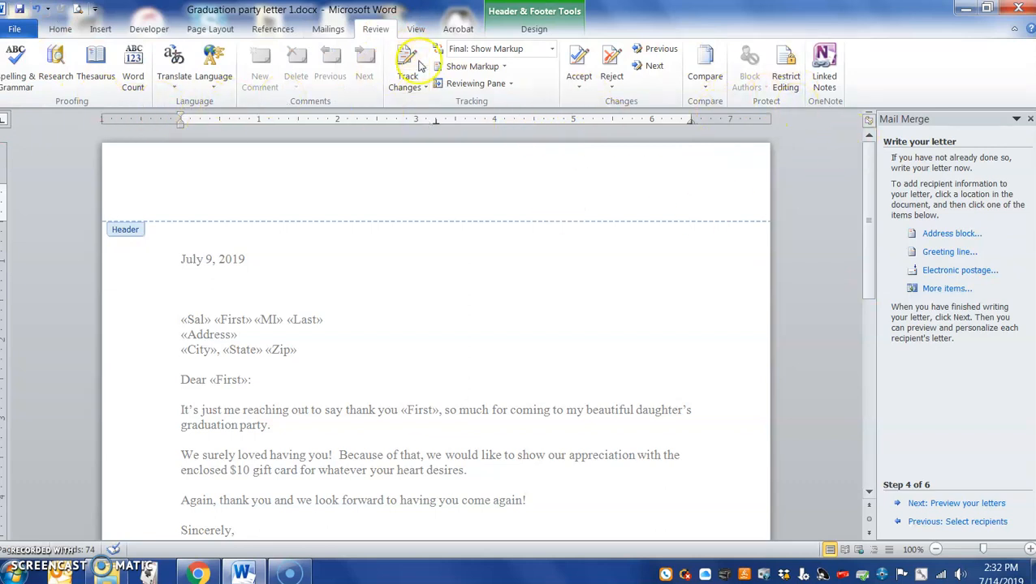
{"action": "left_click", "coordinate": [531, 29]}
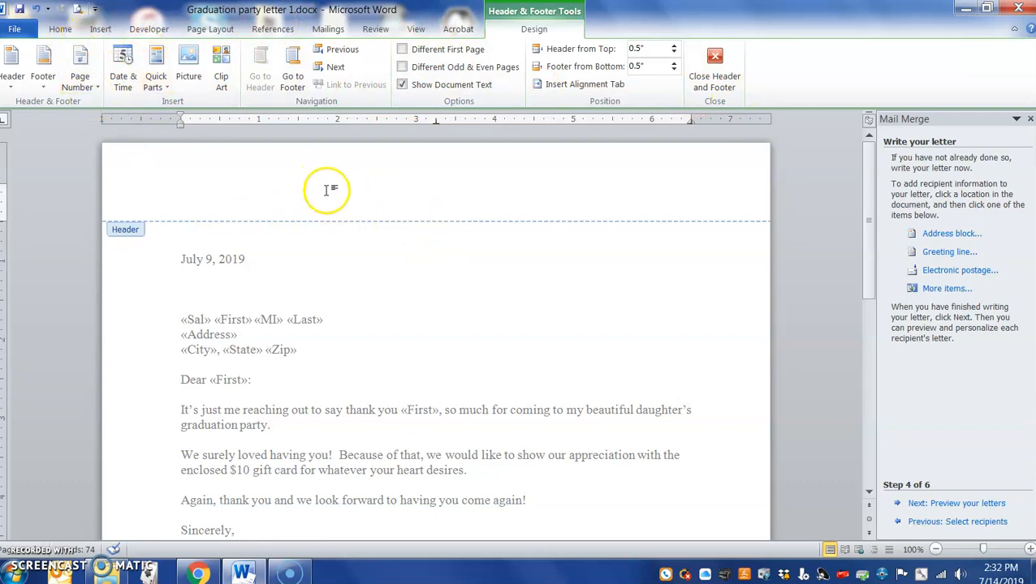
- Add the sender's full name on a second header line below PC User Nerd, then select PC User Nerd
{"action": "left_click", "coordinate": [100, 29]}
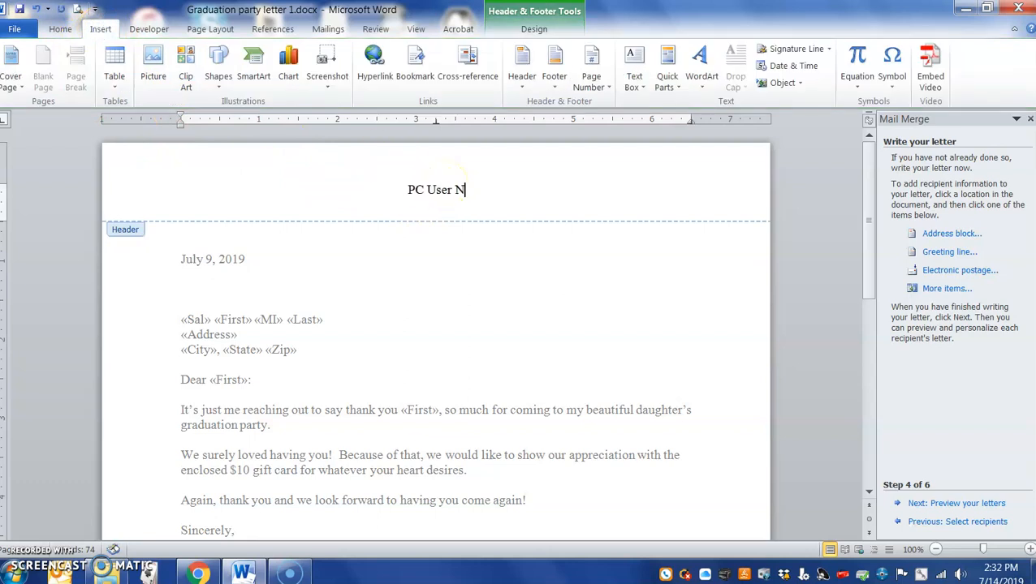
{"action": "key", "text": "Return"}
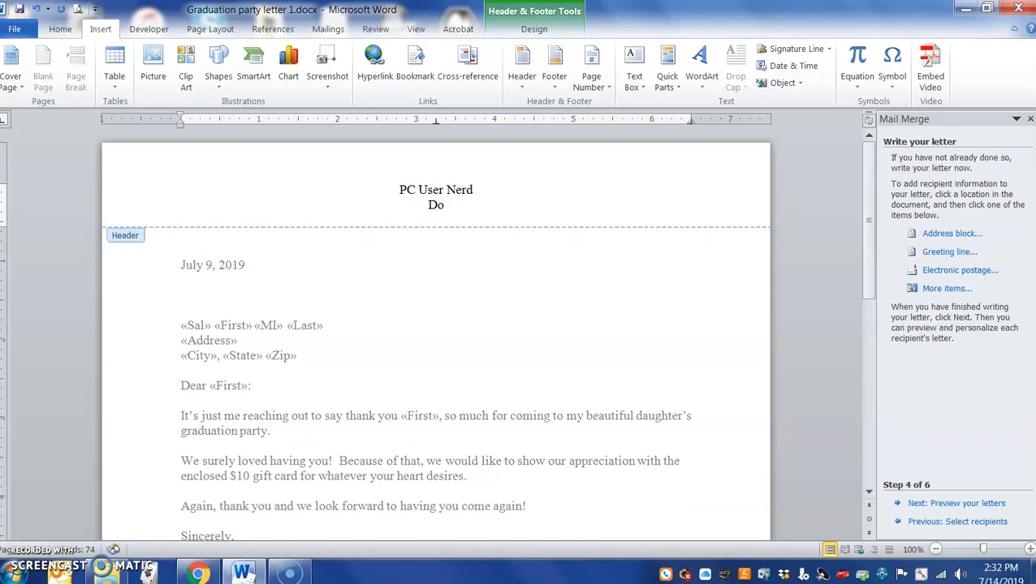
{"action": "left_click_drag", "start_coordinate": [474, 190], "coordinate": [412, 189]}
{"action": "left_click", "coordinate": [65, 39]}
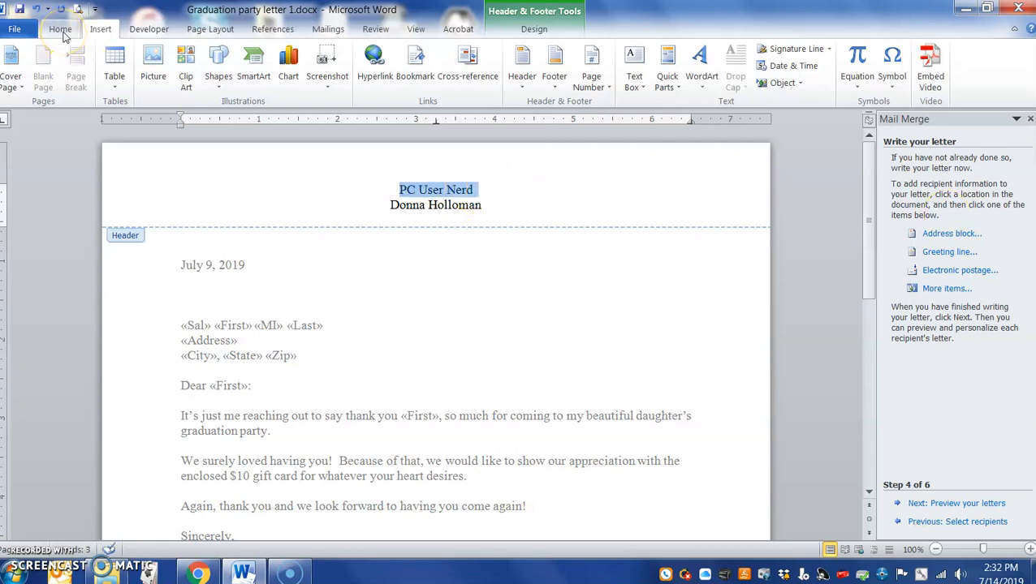
{"action": "left_click", "coordinate": [800, 71]}
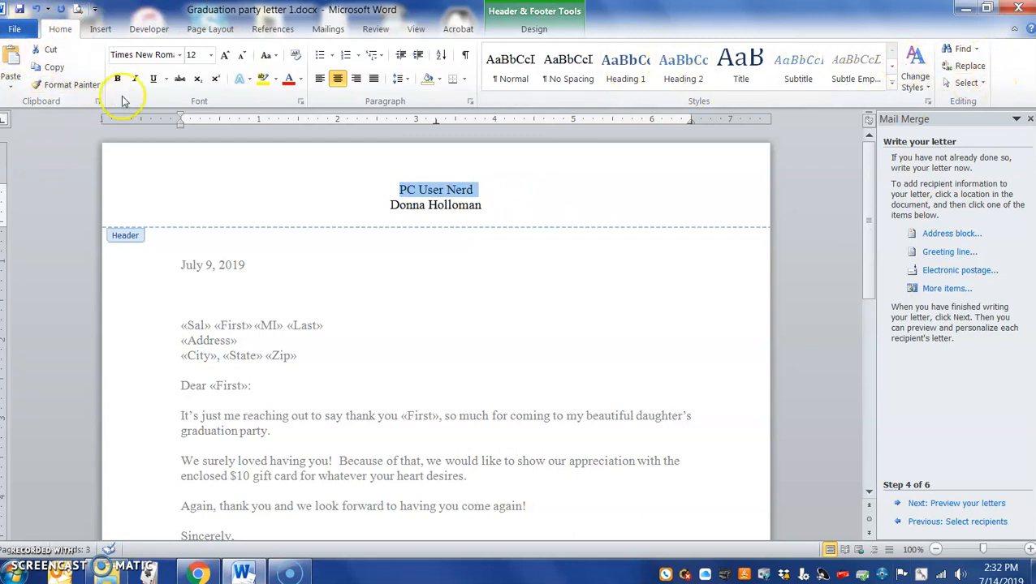
- Set the PC User Nerd header line in Palace Script MT
{"action": "left_click", "coordinate": [181, 55]}
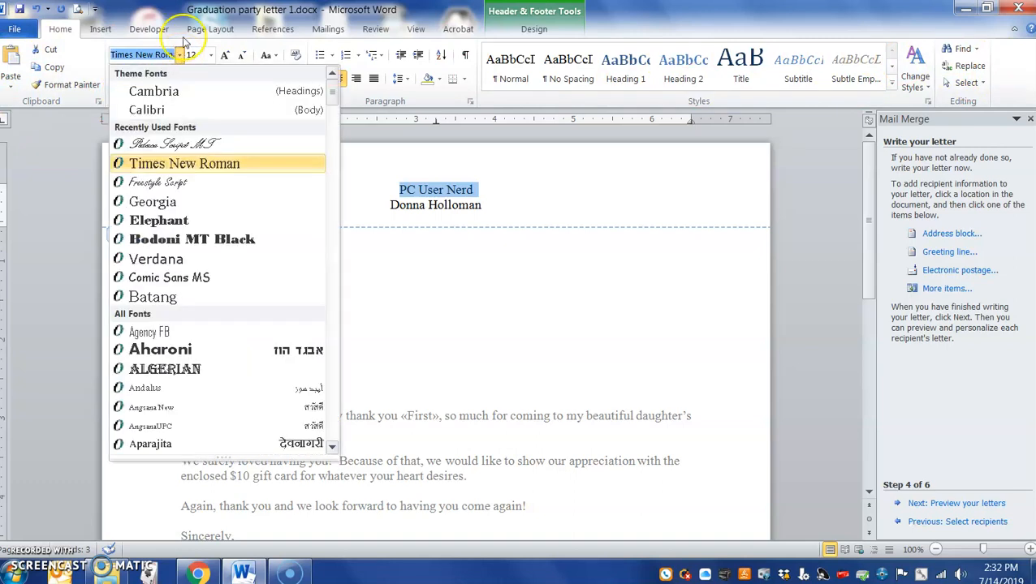
{"action": "left_click", "coordinate": [125, 45]}
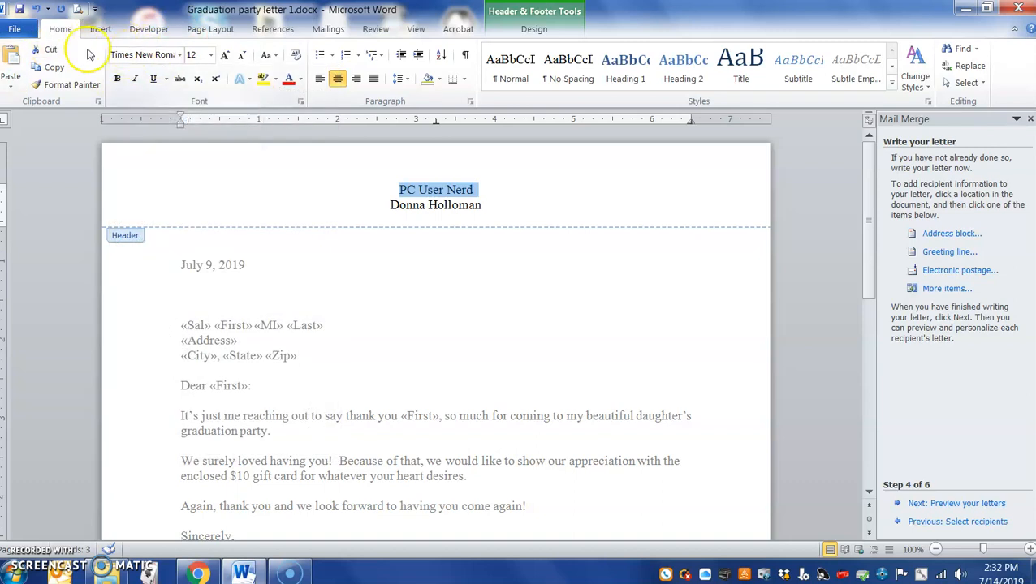
{"action": "left_click", "coordinate": [180, 57]}
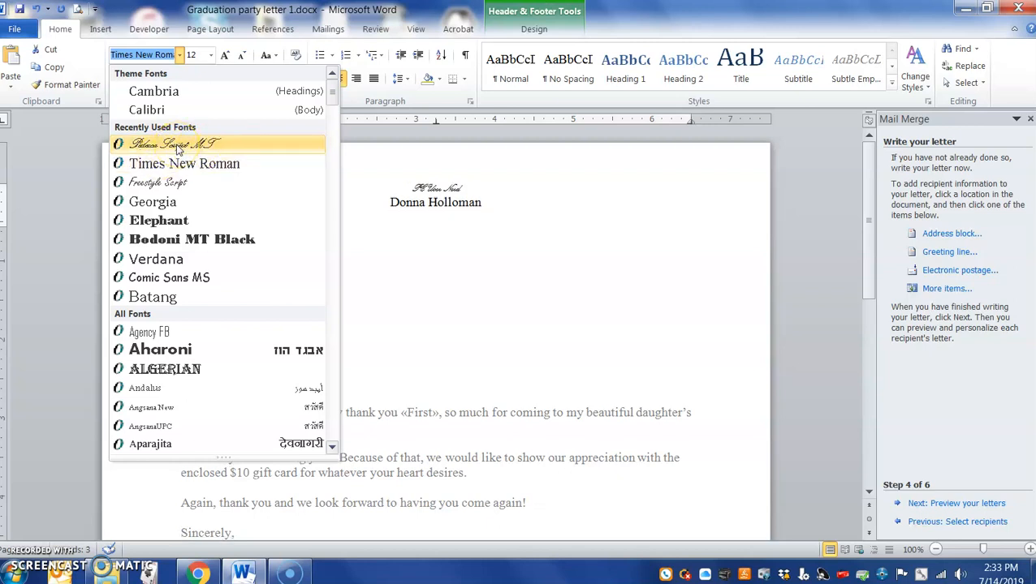
{"action": "scroll", "coordinate": [205, 194], "scroll_direction": "down", "scroll_amount": 3}
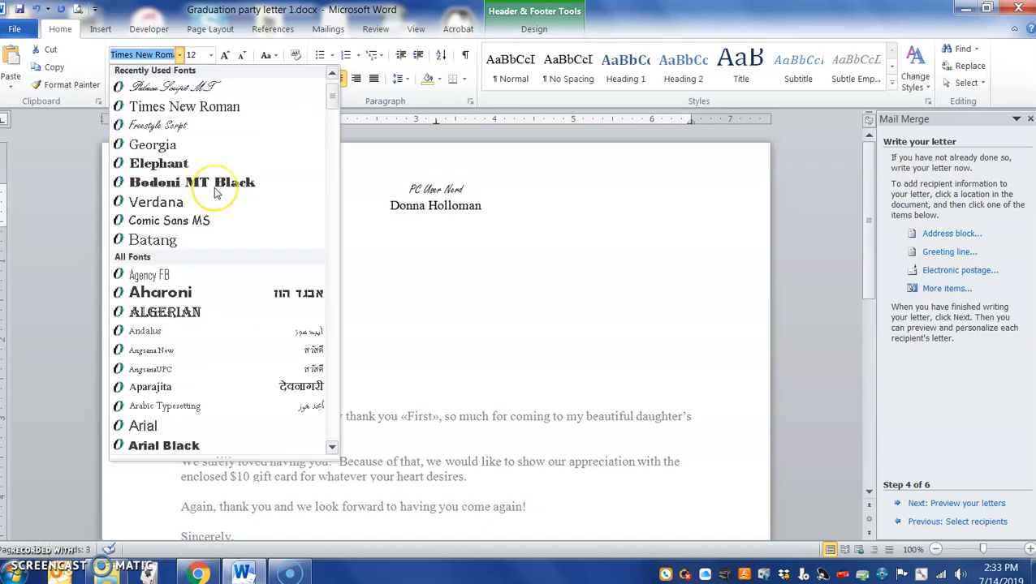
{"action": "scroll", "coordinate": [214, 186], "scroll_direction": "down", "scroll_amount": 10}
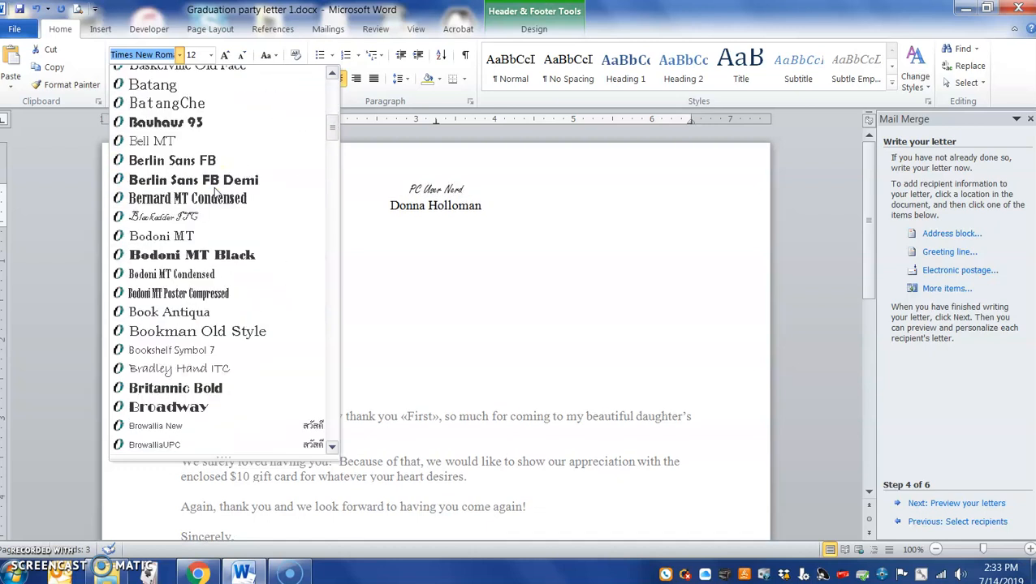
{"action": "scroll", "coordinate": [213, 192], "scroll_direction": "down", "scroll_amount": 4}
{"action": "scroll", "coordinate": [211, 192], "scroll_direction": "down", "scroll_amount": 4}
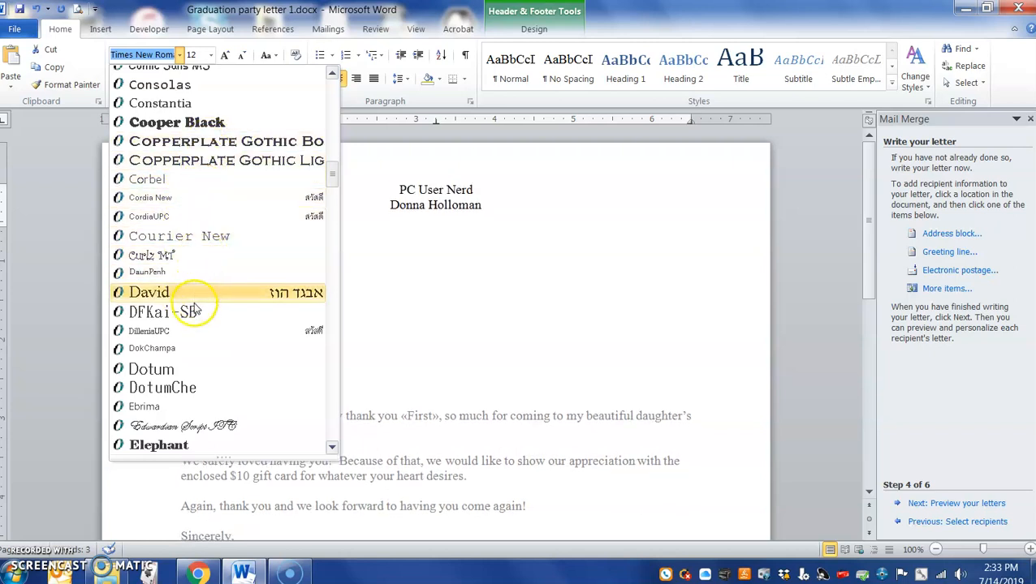
{"action": "scroll", "coordinate": [185, 388], "scroll_direction": "down", "scroll_amount": 2}
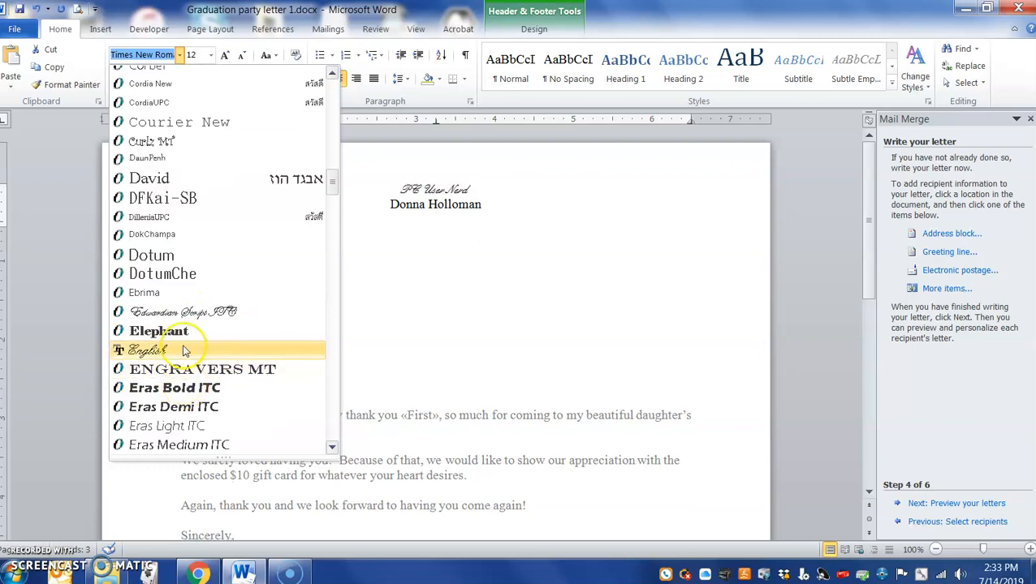
{"action": "scroll", "coordinate": [185, 345], "scroll_direction": "up", "scroll_amount": 15}
{"action": "scroll", "coordinate": [185, 339], "scroll_direction": "up", "scroll_amount": 5}
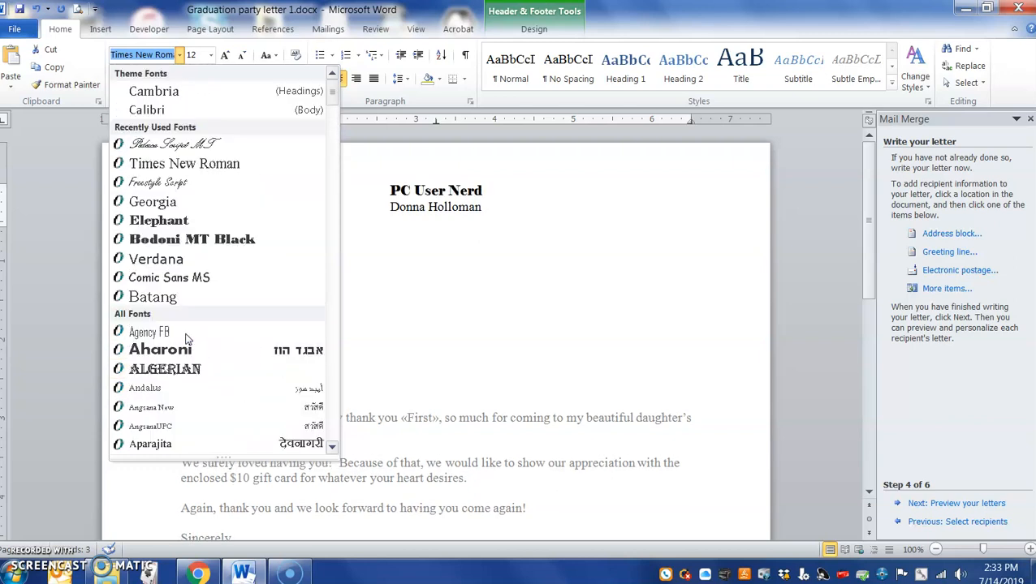
{"action": "left_click", "coordinate": [180, 143]}
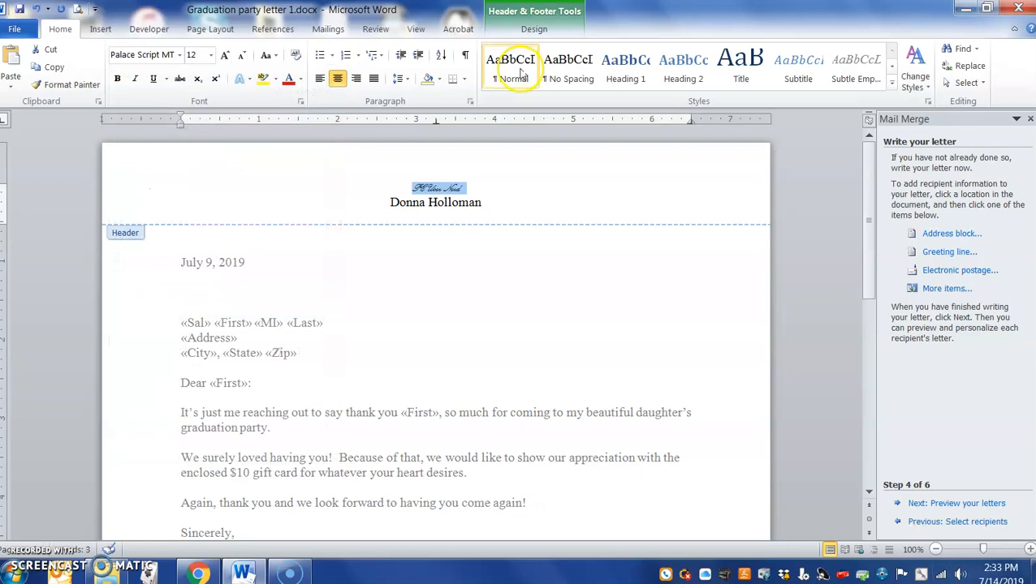
- Enlarge PC User Nerd to 72 pt and colour it dark blue
{"action": "left_click", "coordinate": [210, 57]}
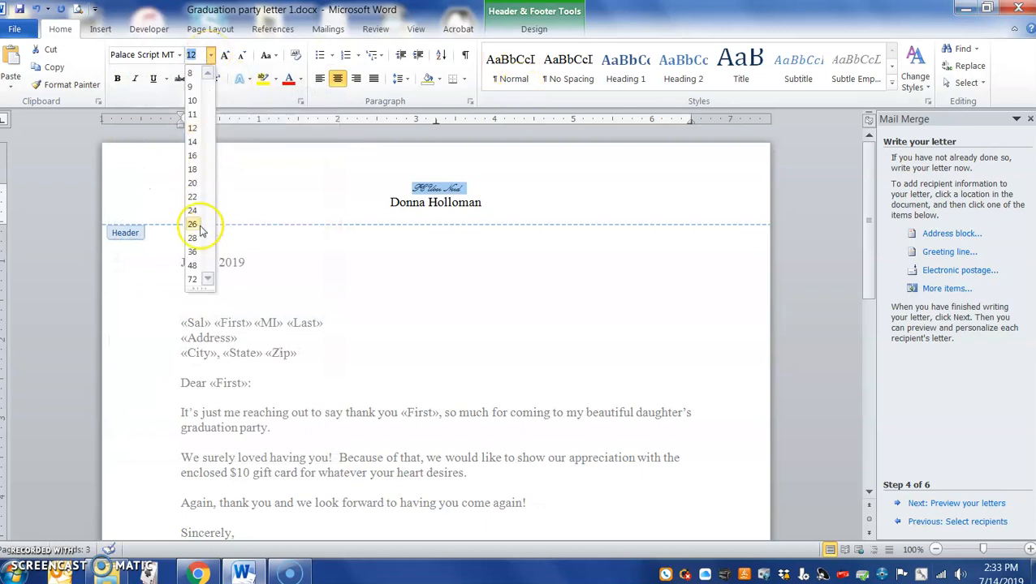
{"action": "left_click", "coordinate": [195, 281]}
{"action": "left_click", "coordinate": [573, 233]}
{"action": "left_click_drag", "start_coordinate": [589, 223], "coordinate": [349, 223]}
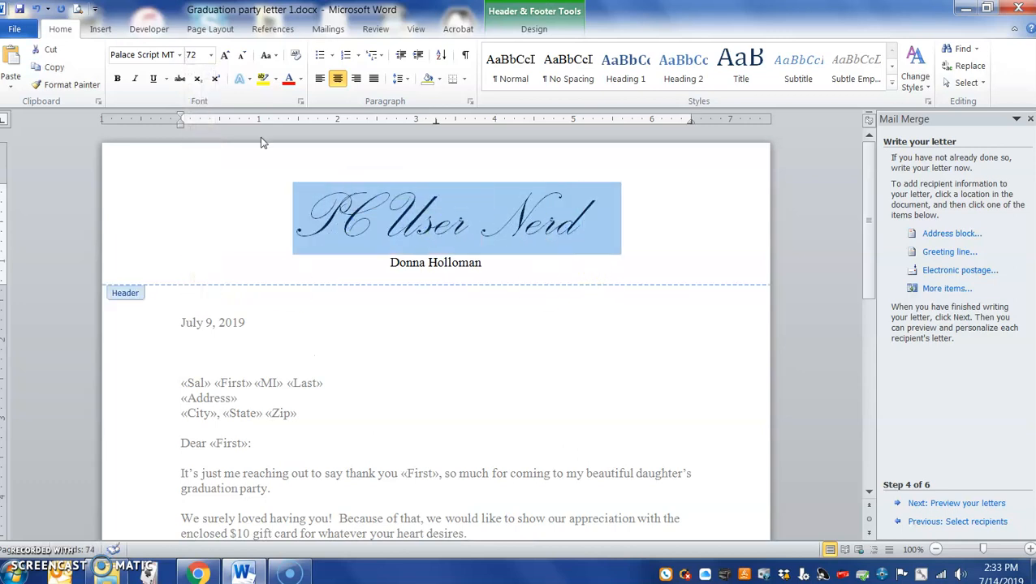
{"action": "left_click", "coordinate": [300, 79]}
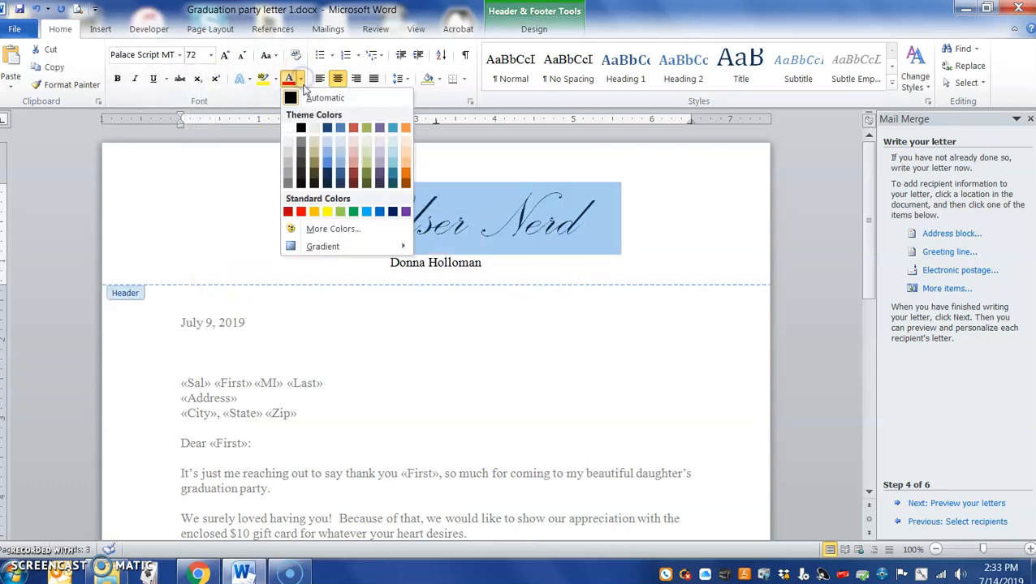
{"action": "left_click", "coordinate": [327, 127]}
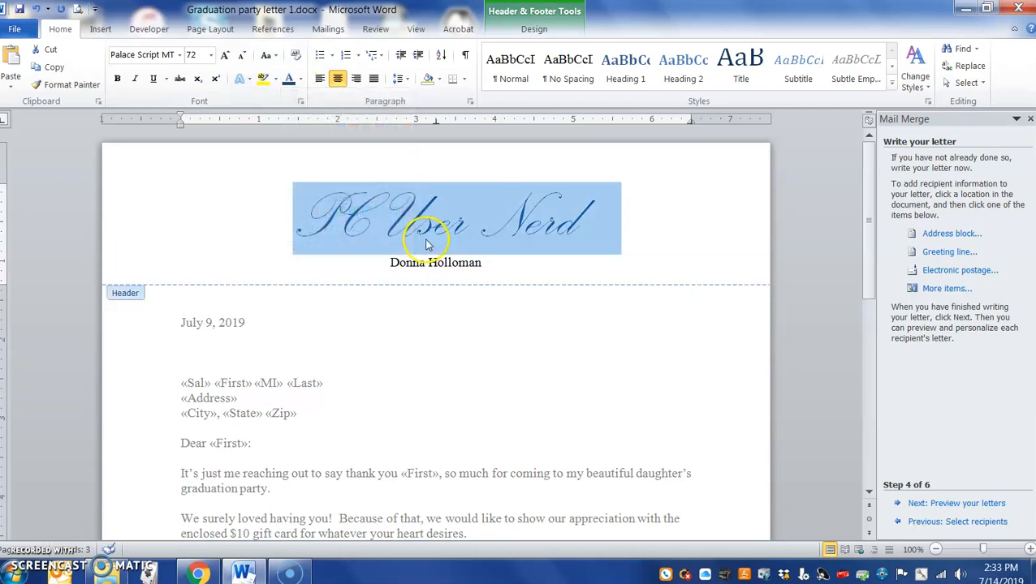
{"action": "left_click", "coordinate": [487, 246]}
{"action": "left_click_drag", "start_coordinate": [485, 262], "coordinate": [391, 263]}
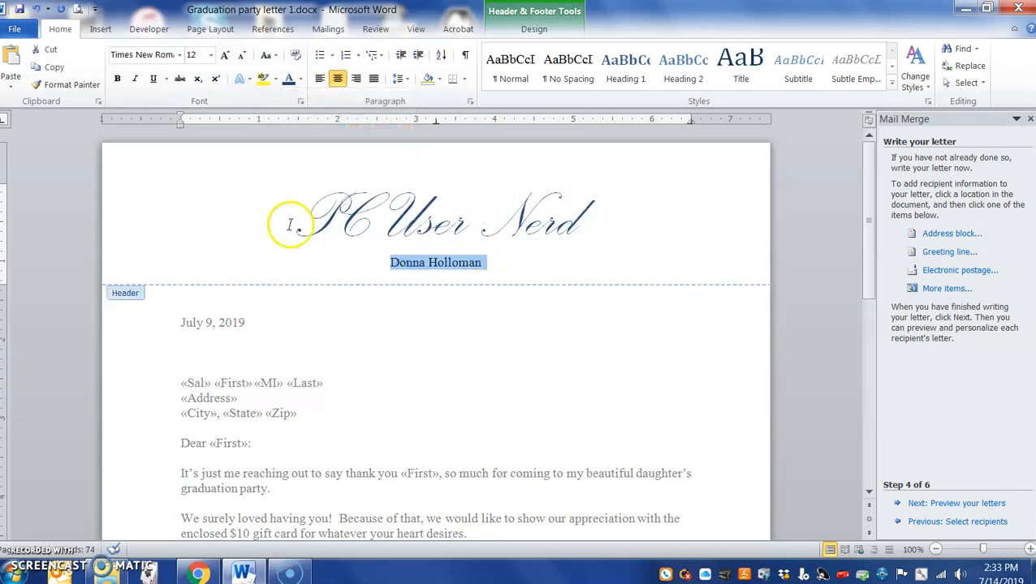
- Make the sender's name line italic and olive green
{"action": "left_click", "coordinate": [135, 79]}
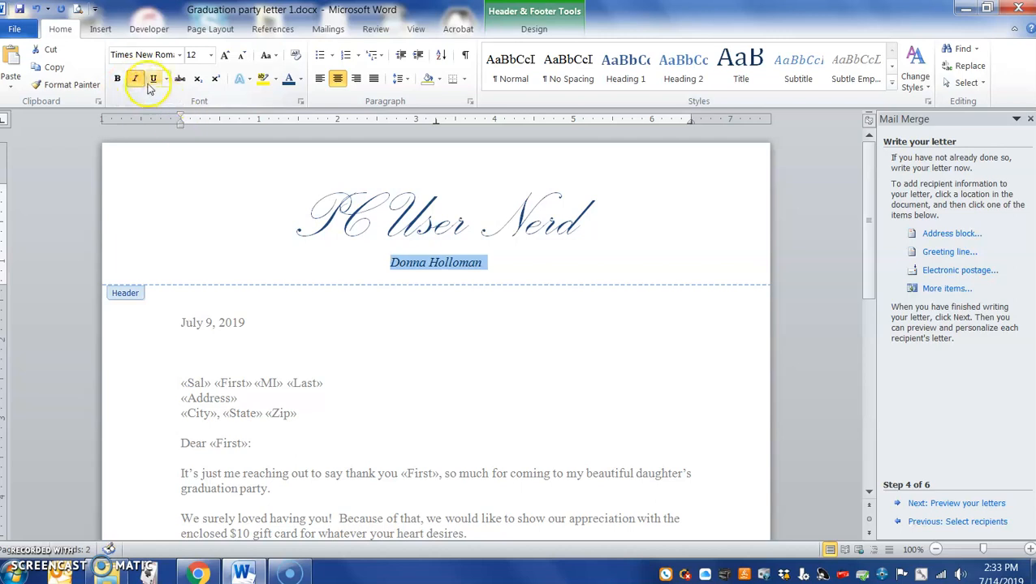
{"action": "left_click", "coordinate": [155, 81]}
{"action": "left_click", "coordinate": [117, 79]}
{"action": "left_click", "coordinate": [117, 79]}
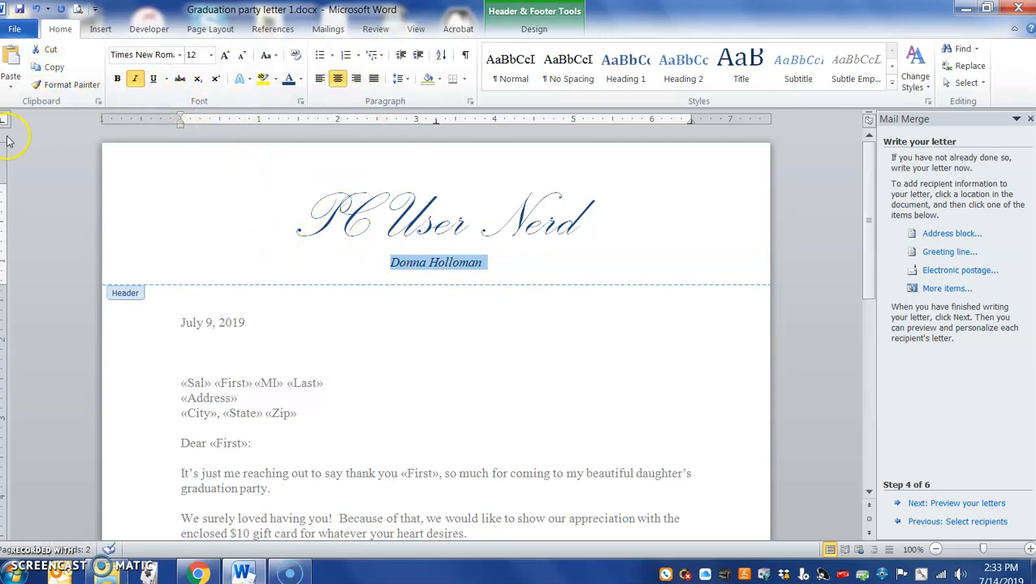
{"action": "left_click", "coordinate": [301, 78]}
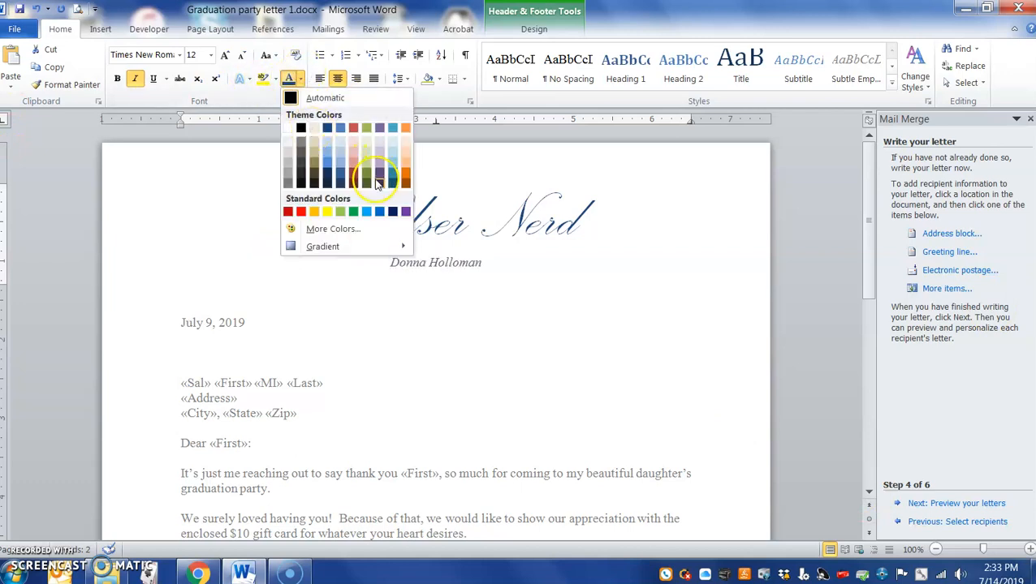
{"action": "left_click", "coordinate": [370, 185]}
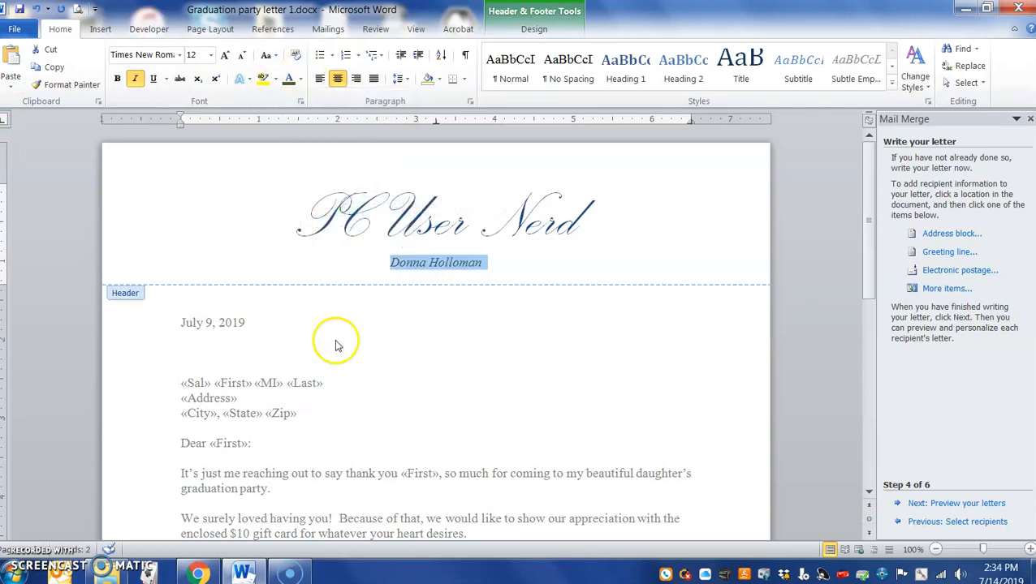
- Leave the header and return to the address block in the letter body
{"action": "double_click", "coordinate": [268, 393]}
{"action": "scroll", "coordinate": [329, 410], "scroll_direction": "down", "scroll_amount": 3}
{"action": "scroll", "coordinate": [329, 410], "scroll_direction": "up", "scroll_amount": 3}
{"action": "left_click", "coordinate": [318, 386]}
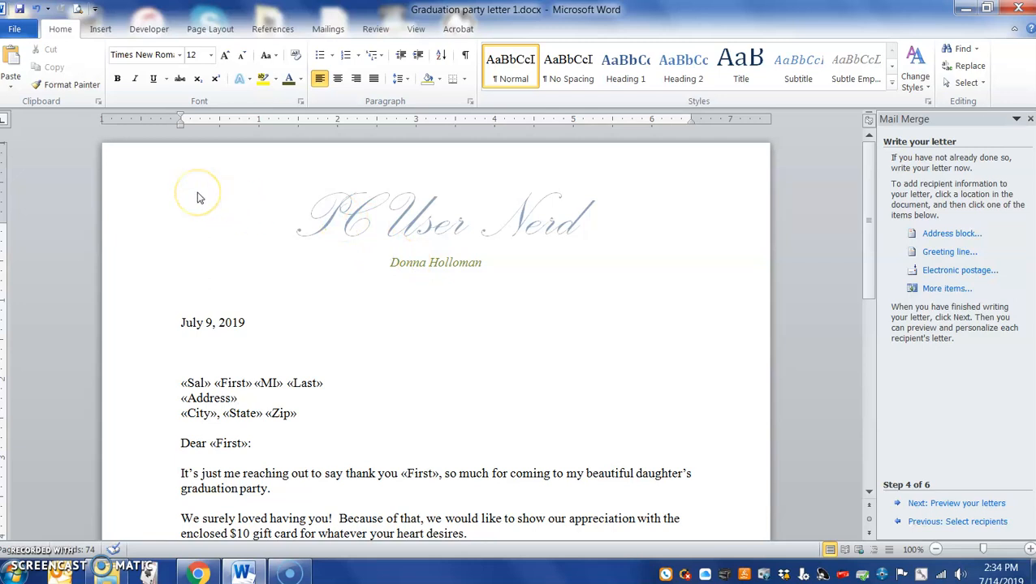
- Scroll to the end of the letter and open the empty footer below the Enclosure line
{"action": "double_click", "coordinate": [242, 198]}
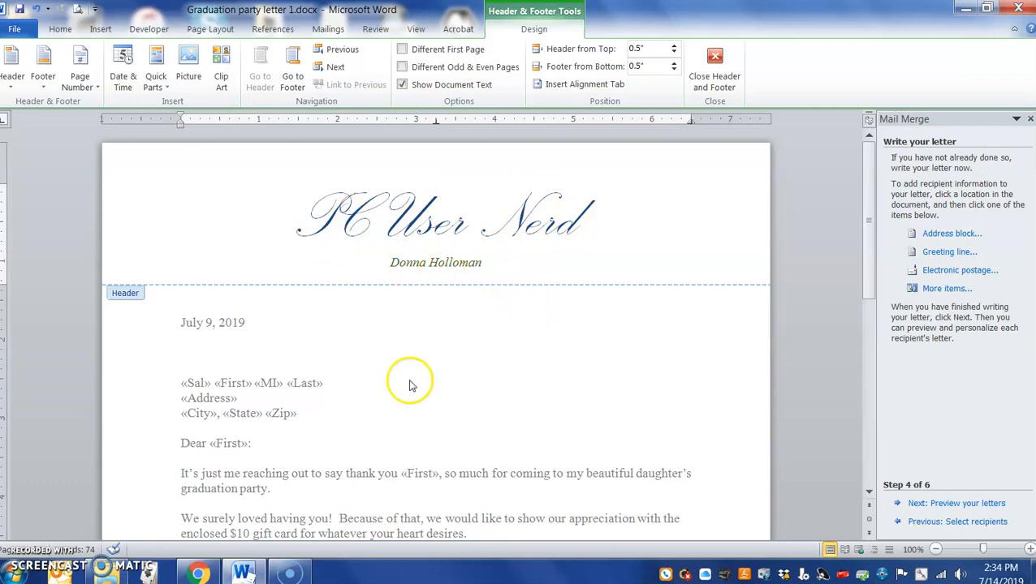
{"action": "double_click", "coordinate": [355, 382]}
{"action": "scroll", "coordinate": [355, 382], "scroll_direction": "down", "scroll_amount": 10}
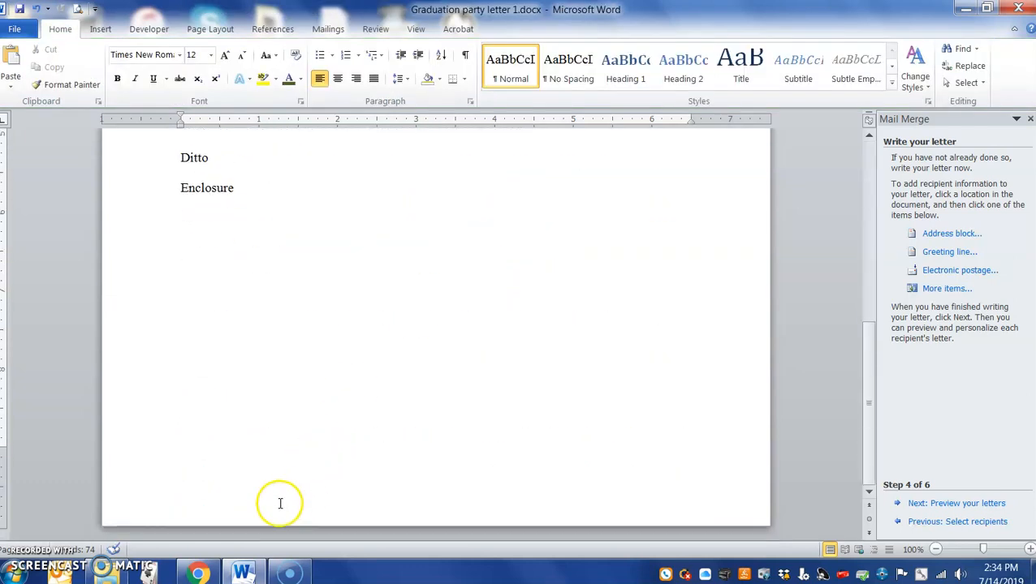
{"action": "double_click", "coordinate": [199, 491]}
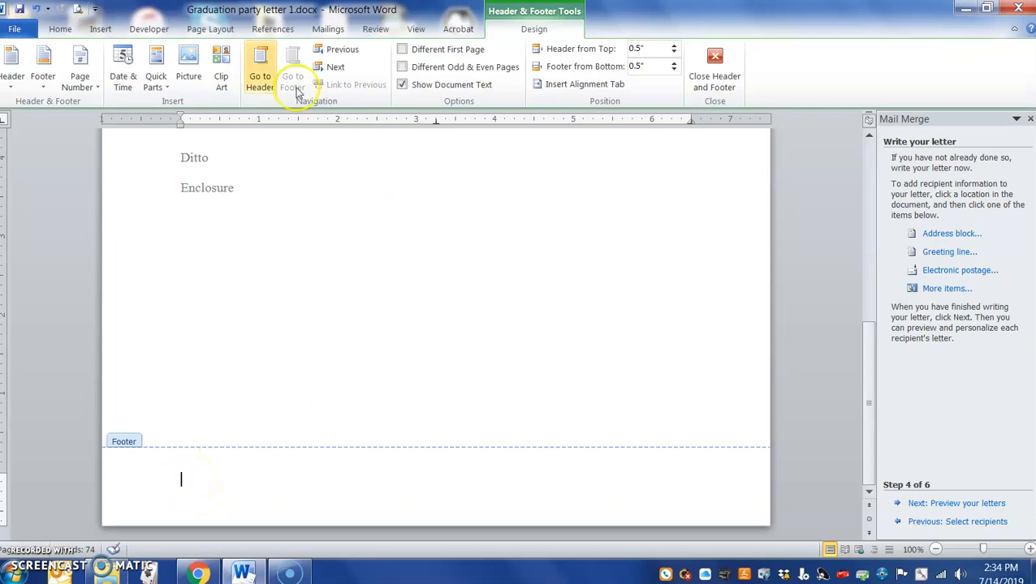
{"action": "left_click", "coordinate": [101, 29]}
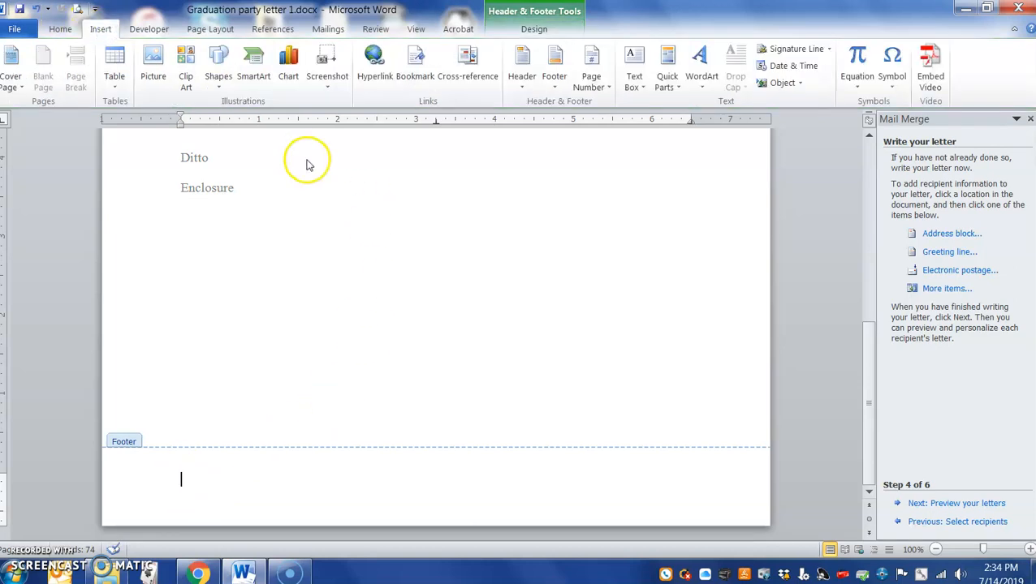
- Browse the built-in footer designs, then close the list
{"action": "left_click", "coordinate": [553, 85]}
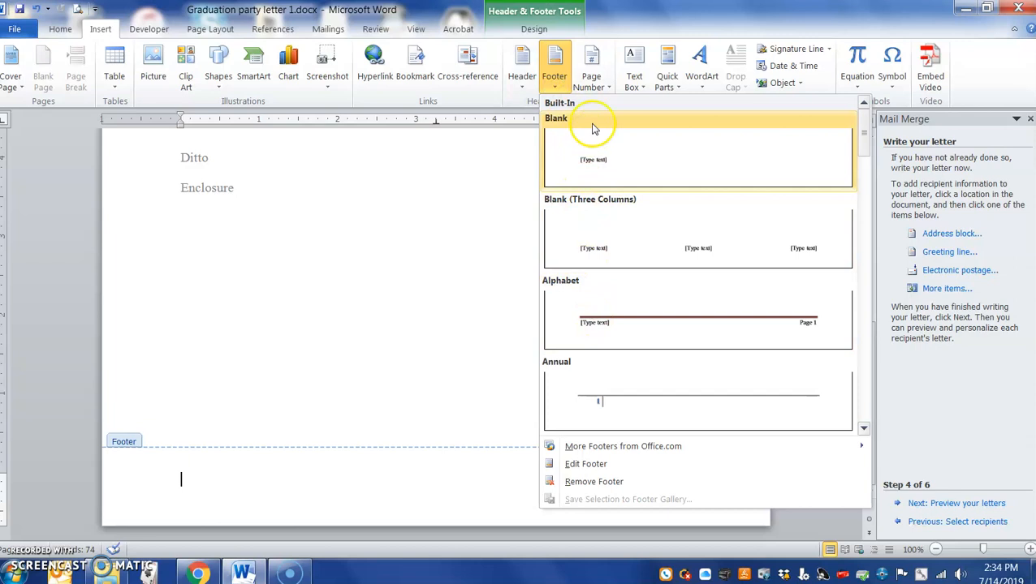
{"action": "scroll", "coordinate": [638, 417], "scroll_direction": "down", "scroll_amount": 7}
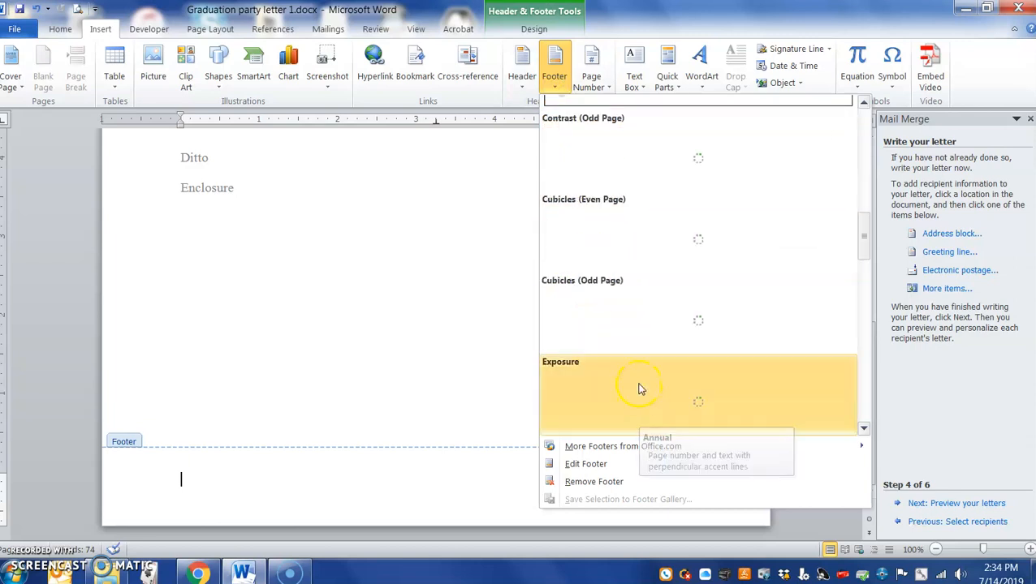
{"action": "left_click", "coordinate": [736, 12]}
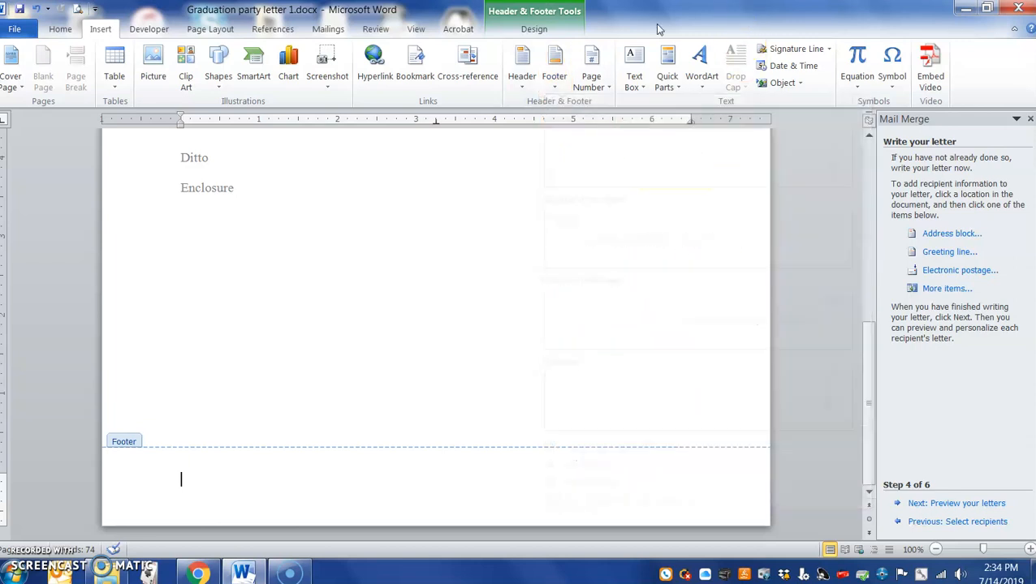
- Preview Page Number > Current Position, then return to the footer list's Cubicles designs
{"action": "left_click", "coordinate": [606, 91]}
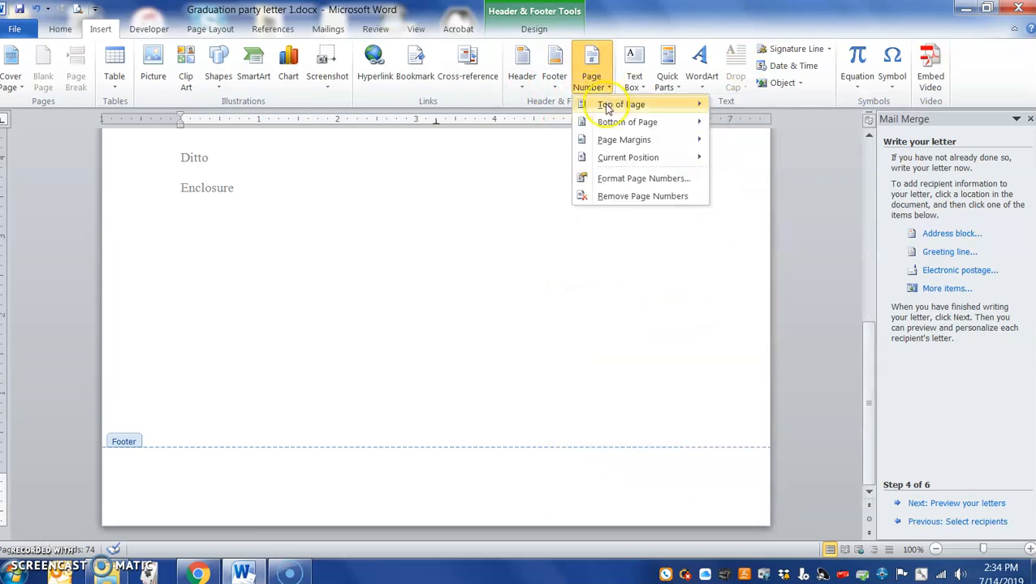
{"action": "mouse_move", "coordinate": [670, 165]}
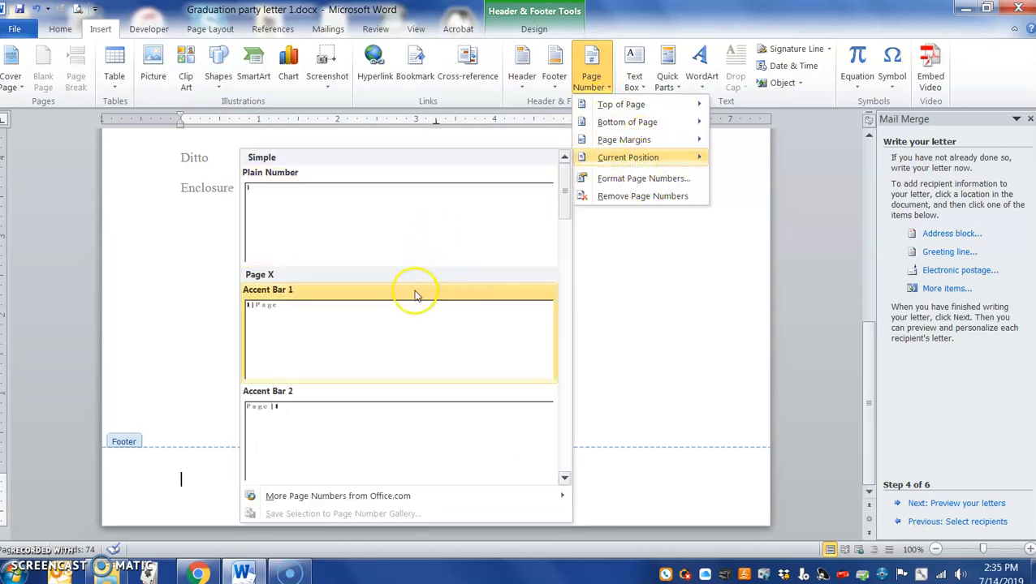
{"action": "scroll", "coordinate": [393, 409], "scroll_direction": "down", "scroll_amount": 8}
{"action": "scroll", "coordinate": [393, 409], "scroll_direction": "down", "scroll_amount": 3}
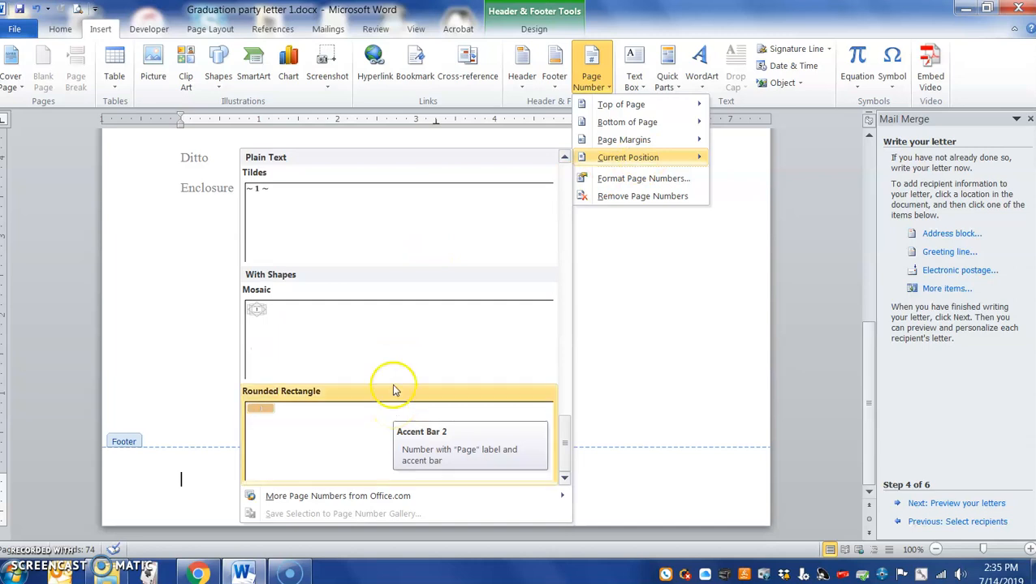
{"action": "scroll", "coordinate": [393, 386], "scroll_direction": "up", "scroll_amount": 10}
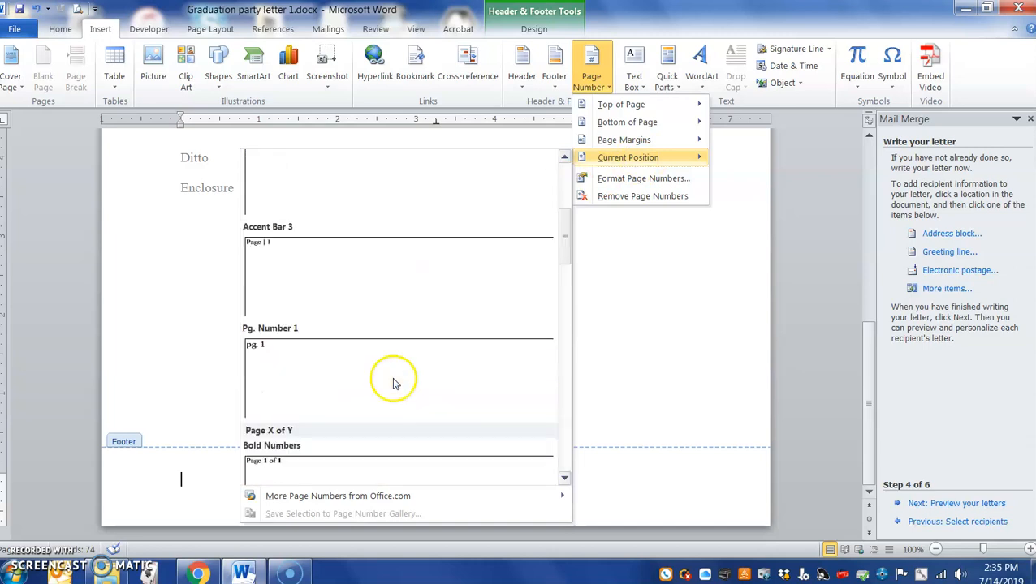
{"action": "left_click", "coordinate": [651, 38]}
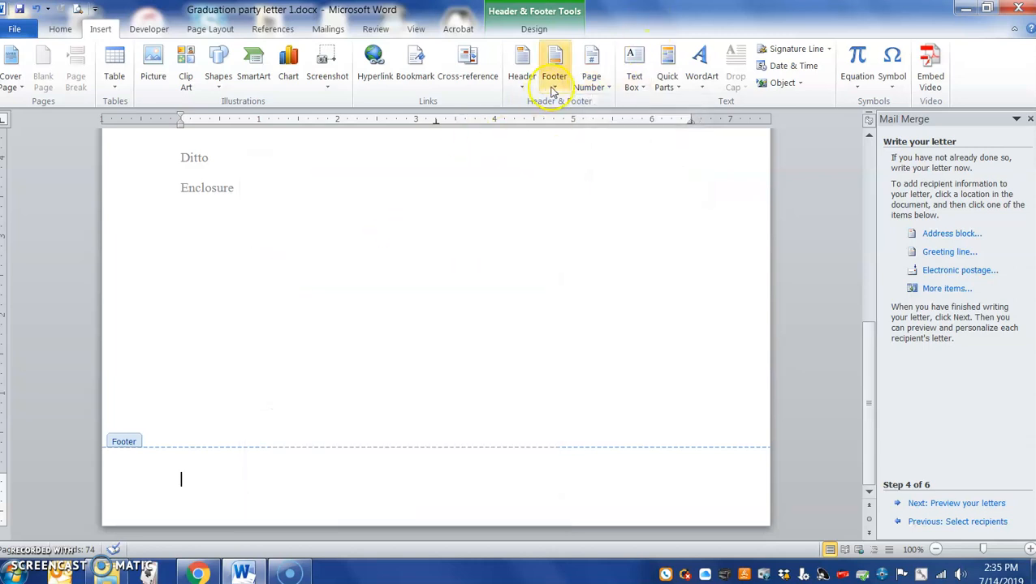
{"action": "left_click", "coordinate": [553, 62]}
{"action": "scroll", "coordinate": [682, 343], "scroll_direction": "down", "scroll_amount": 5}
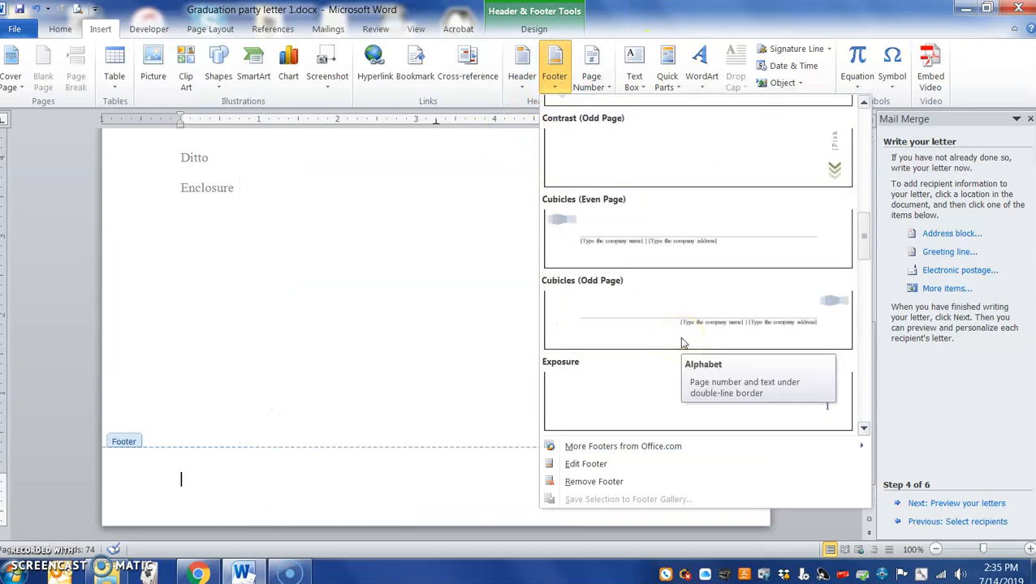
- Insert the Cubicles (Even Page) footer, delete its page-number box, and begin typing 'PC User Nerd…' as the address
{"action": "left_click", "coordinate": [668, 249]}
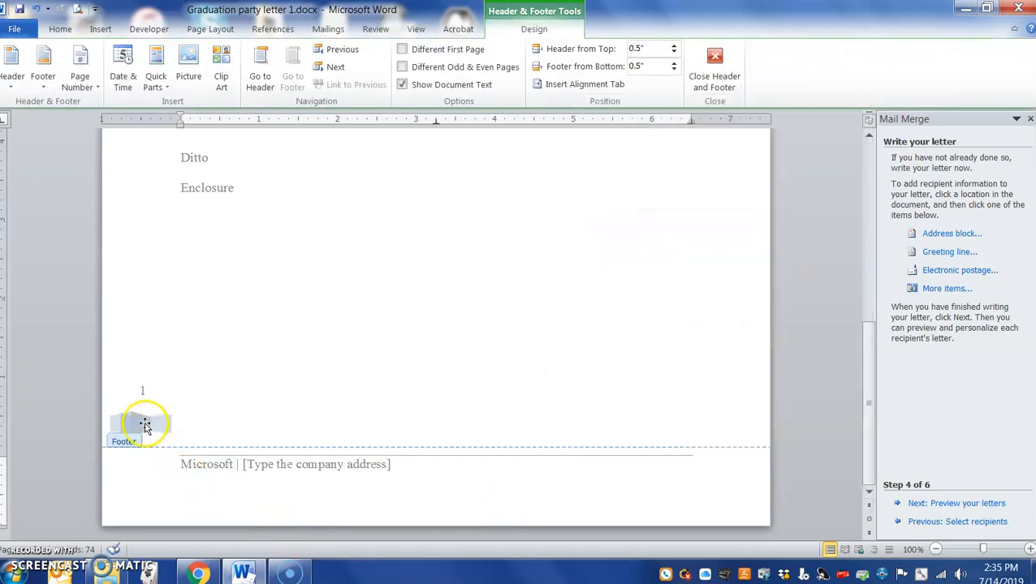
{"action": "left_click", "coordinate": [140, 423]}
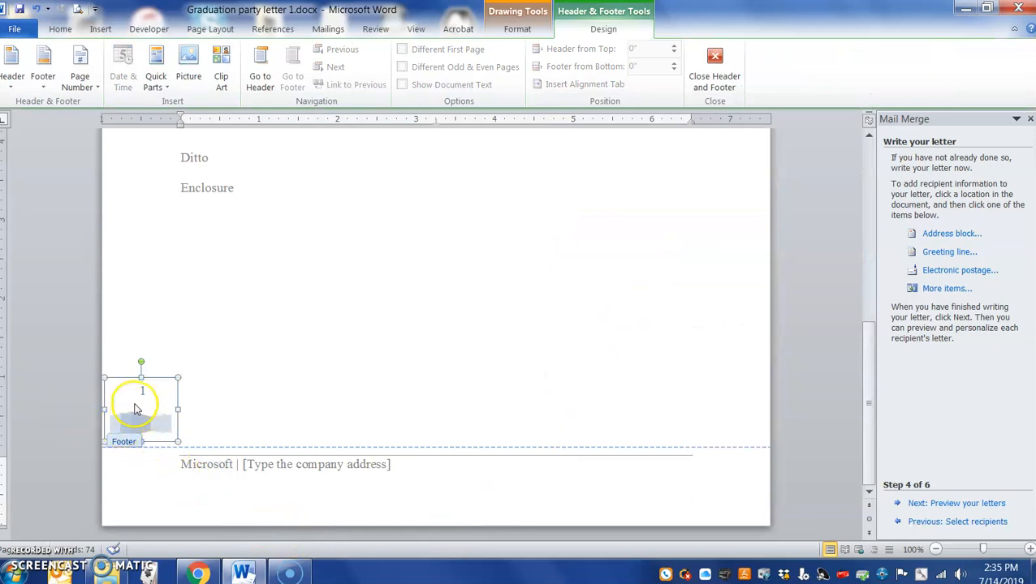
{"action": "left_click", "coordinate": [144, 389]}
{"action": "left_click", "coordinate": [151, 383]}
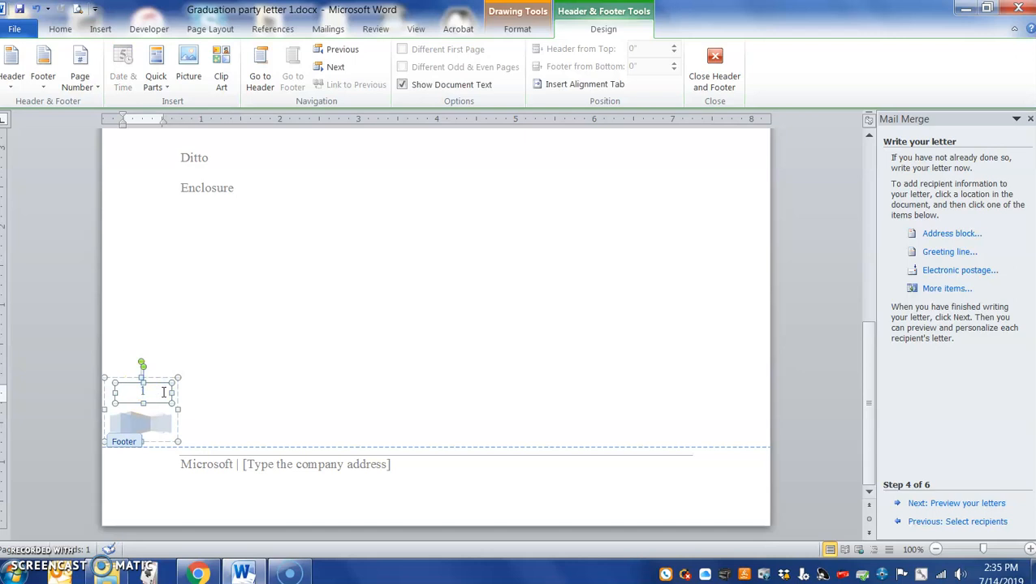
{"action": "key", "text": "Delete"}
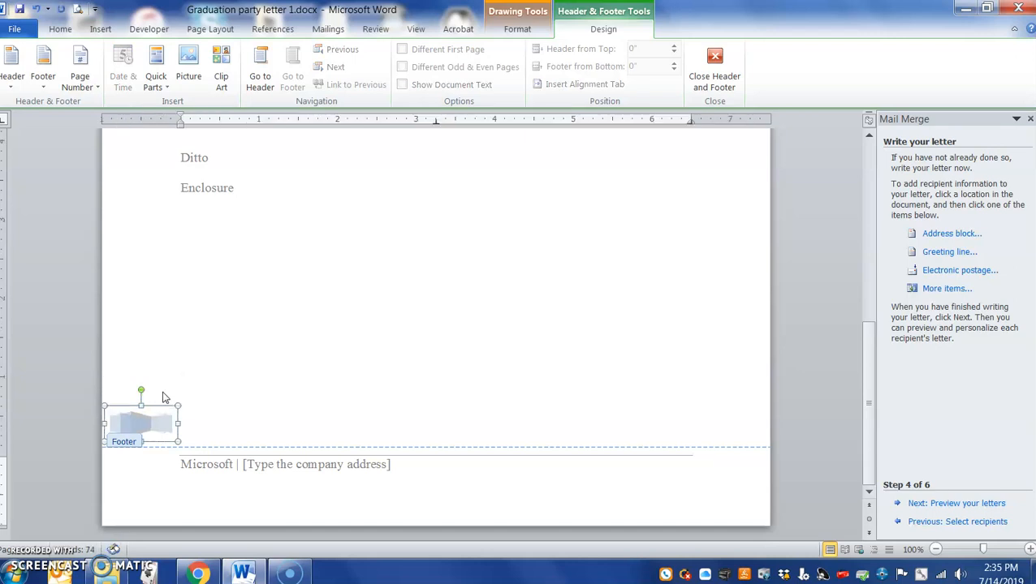
{"action": "left_click", "coordinate": [246, 468]}
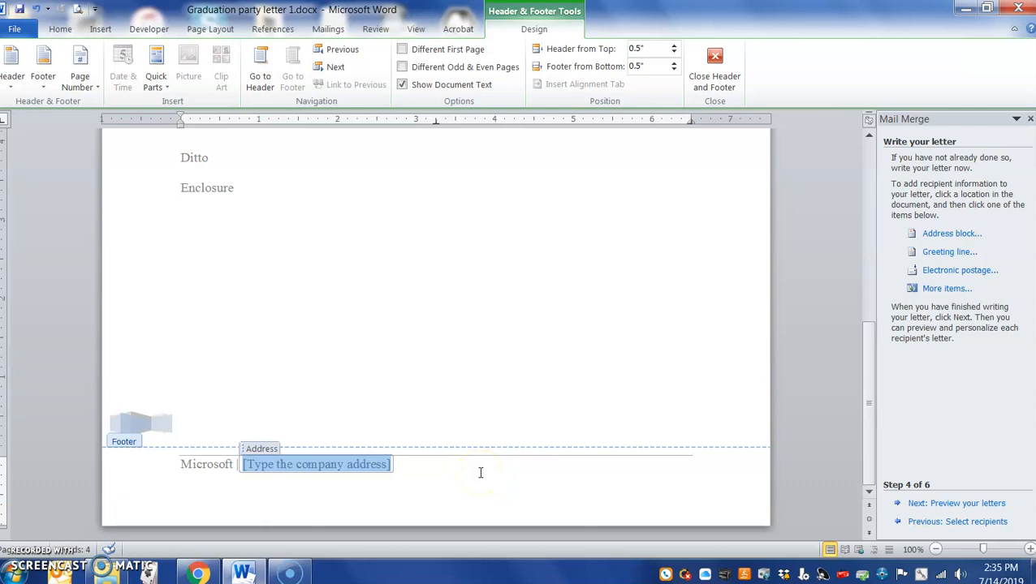
{"action": "type", "text": "P"}
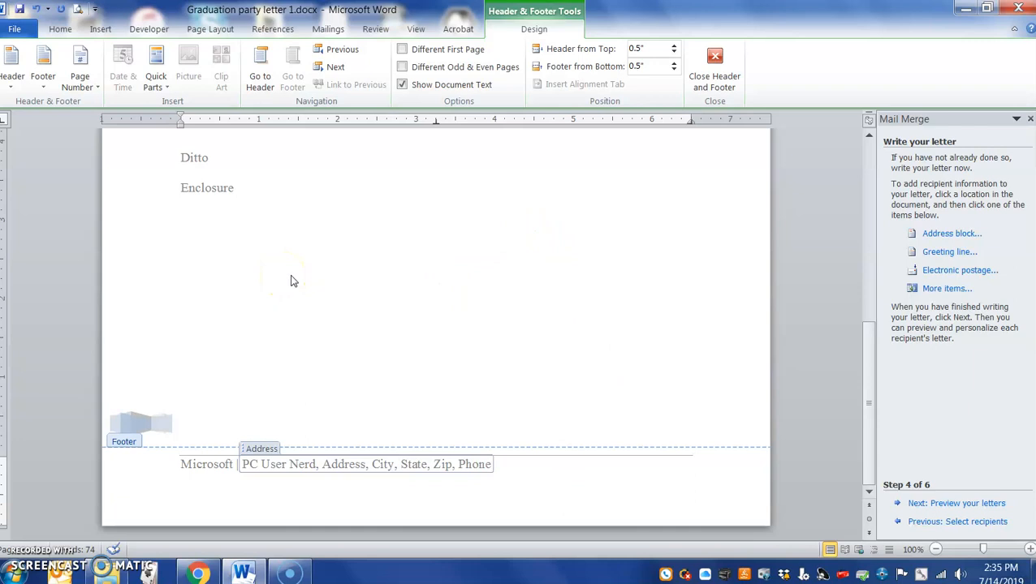
{"action": "double_click", "coordinate": [265, 205]}
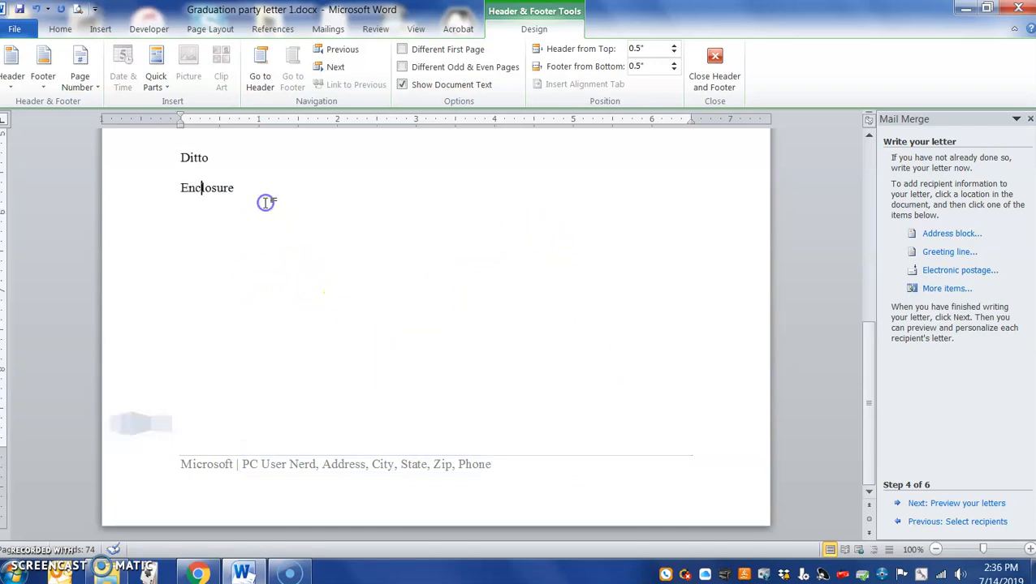
{"action": "scroll", "coordinate": [390, 260], "scroll_direction": "up", "scroll_amount": 7}
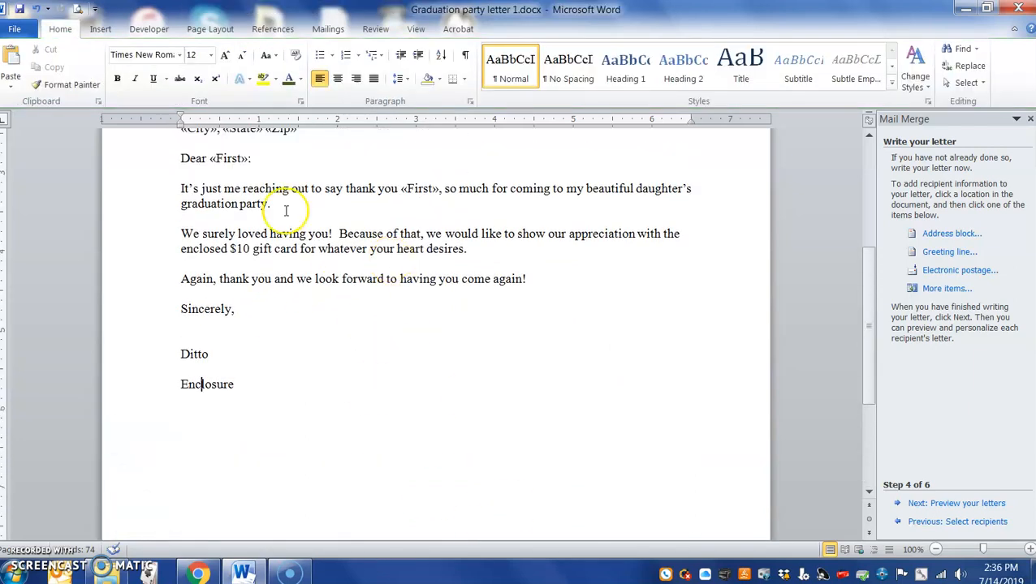
{"action": "scroll", "coordinate": [348, 272], "scroll_direction": "up", "scroll_amount": 3}
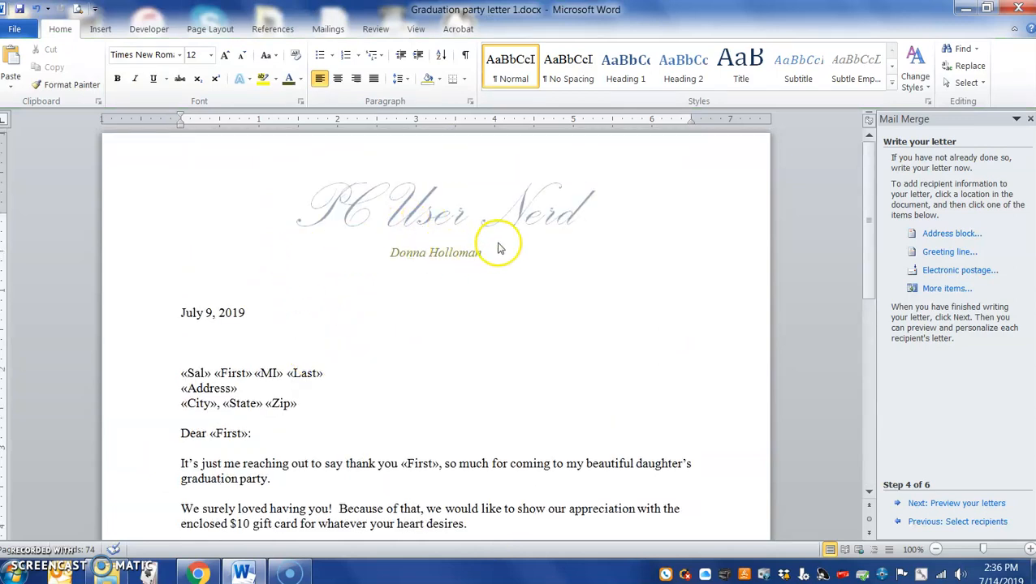
{"action": "scroll", "coordinate": [393, 519], "scroll_direction": "down", "scroll_amount": 10}
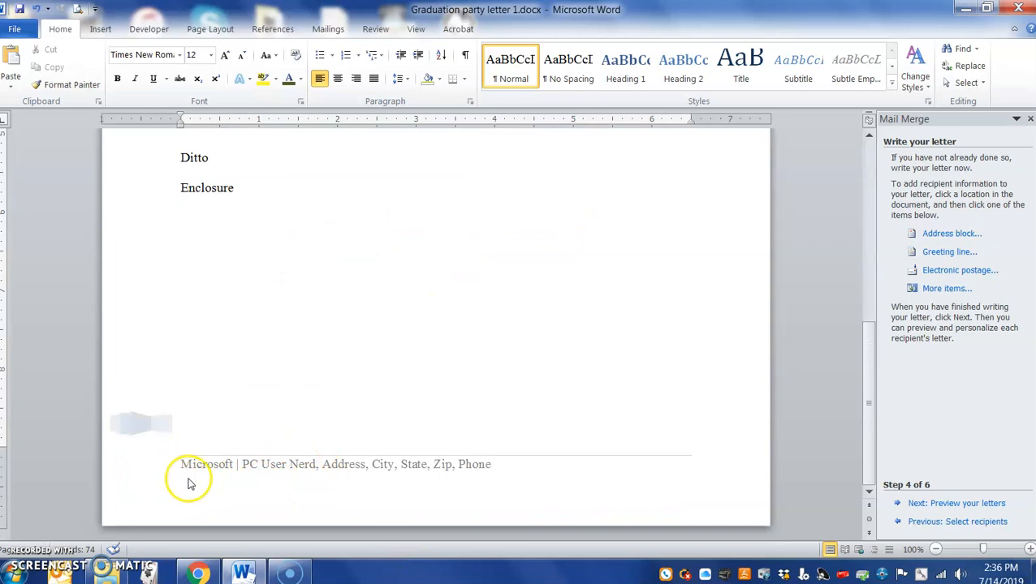
{"action": "scroll", "coordinate": [471, 415], "scroll_direction": "up", "scroll_amount": 10}
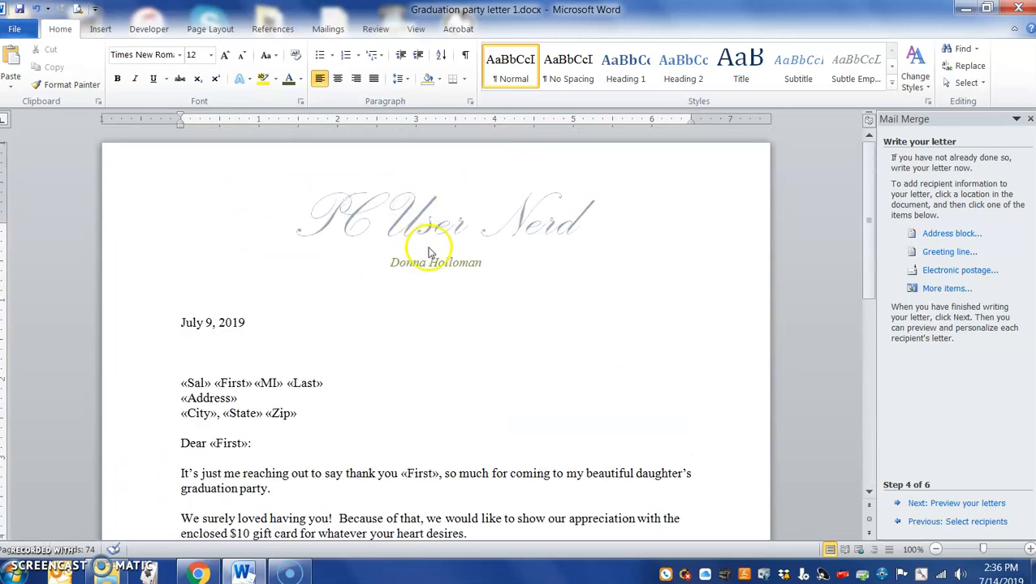
{"action": "double_click", "coordinate": [423, 279]}
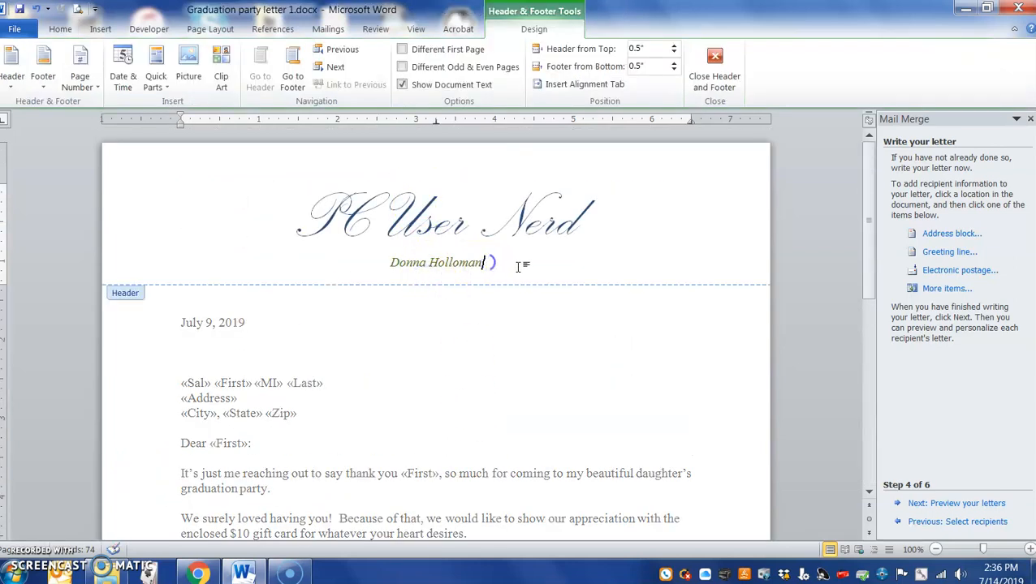
{"action": "key", "text": "Return"}
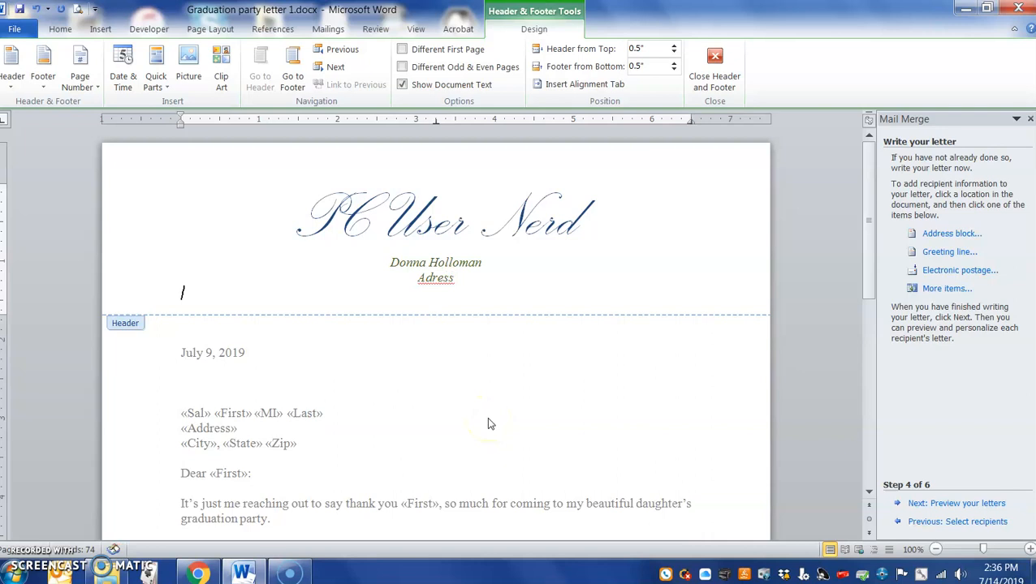
{"action": "key", "text": "BackSpace"}
{"action": "key", "text": "BackSpace"}
{"action": "key", "text": "BackSpace"}
{"action": "key", "text": "BackSpace"}
{"action": "type", "text": "dress"}
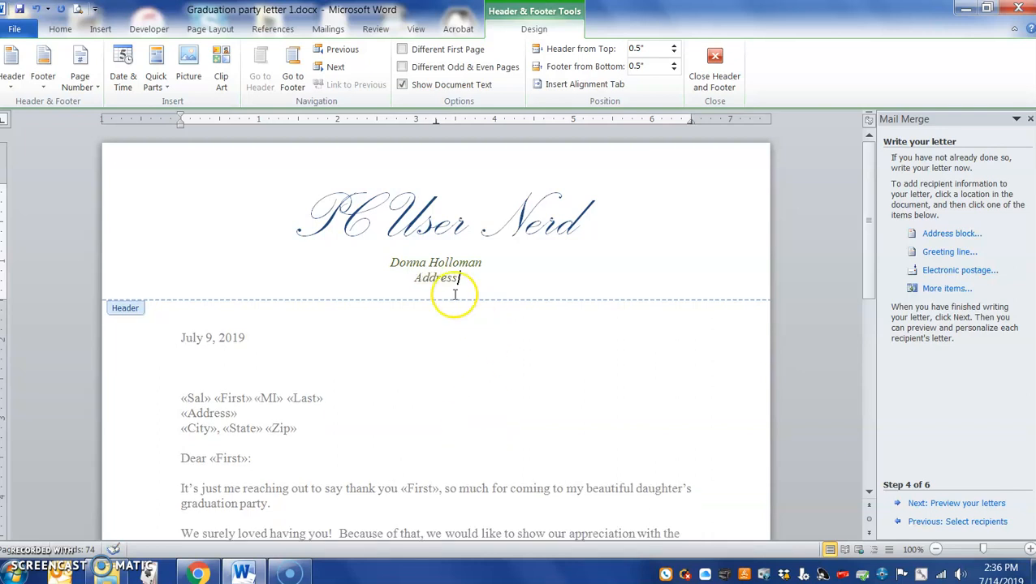
{"action": "left_click_drag", "start_coordinate": [481, 281], "coordinate": [420, 279]}
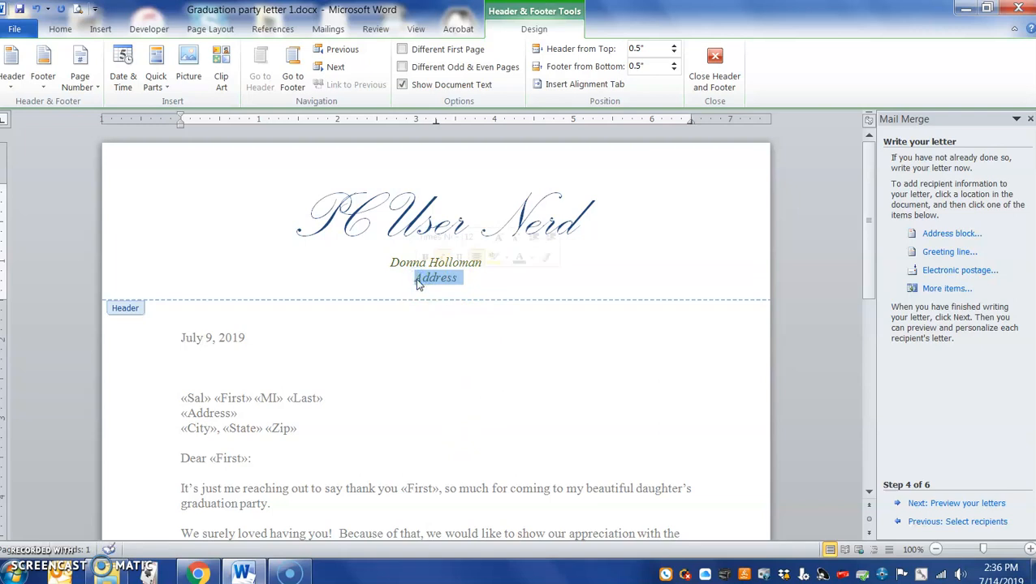
{"action": "key", "text": "Delete"}
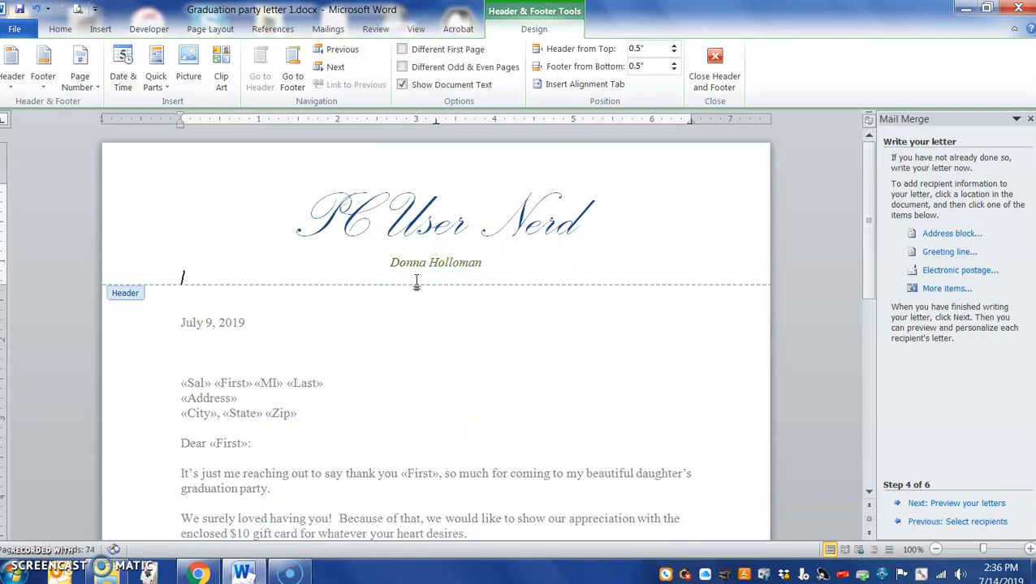
{"action": "key", "text": "BackSpace"}
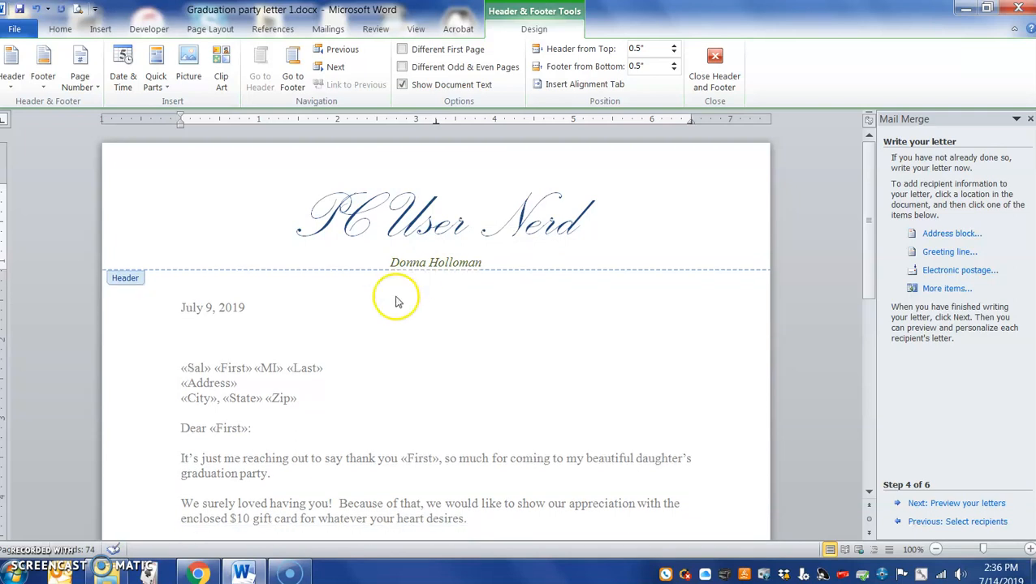
{"action": "double_click", "coordinate": [357, 335]}
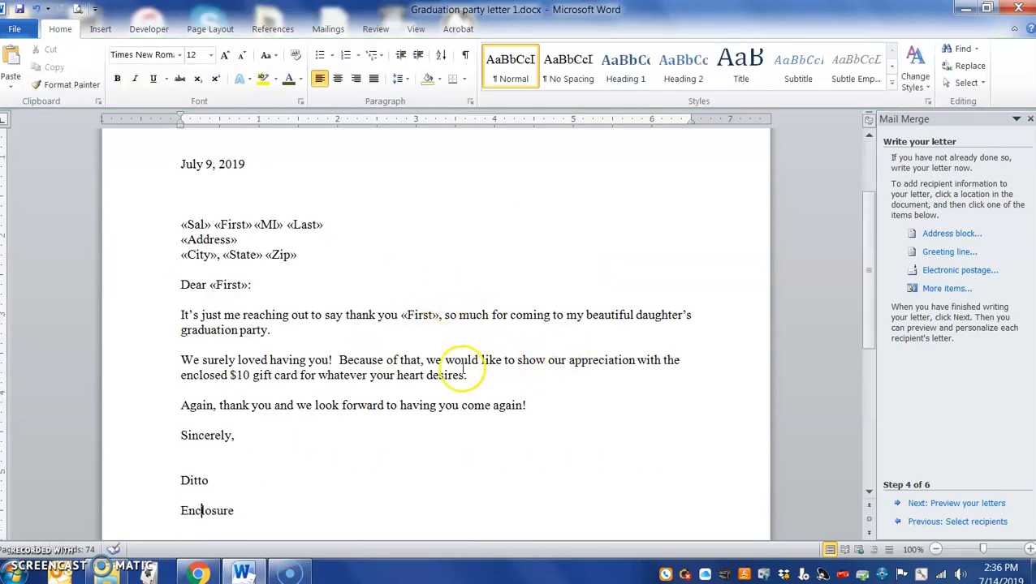
- Preview the letters, complete the merge, and merge all records into the new document Letters1
{"action": "left_click", "coordinate": [959, 504]}
{"action": "scroll", "coordinate": [529, 329], "scroll_direction": "down", "scroll_amount": 2}
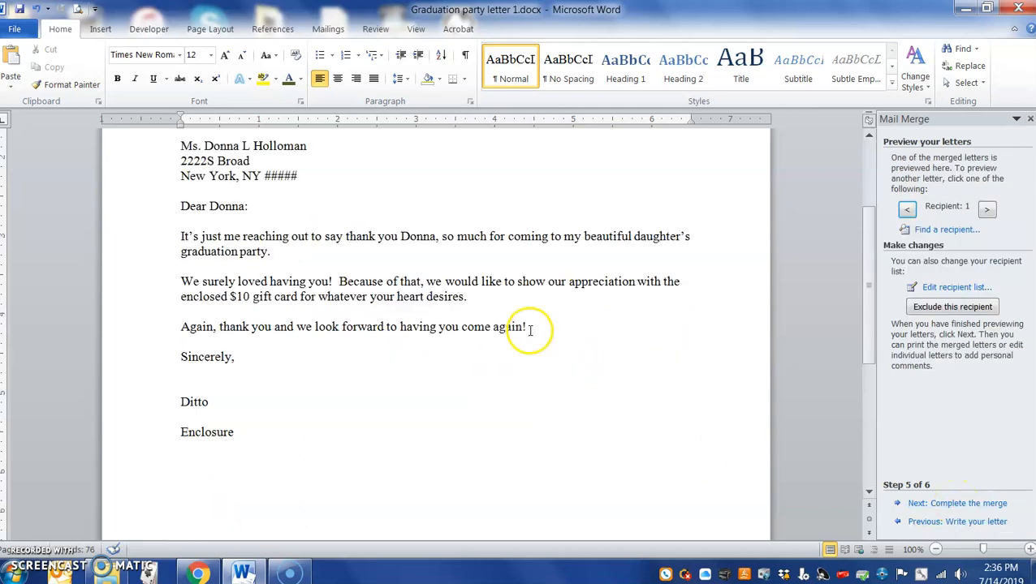
{"action": "left_click", "coordinate": [959, 510]}
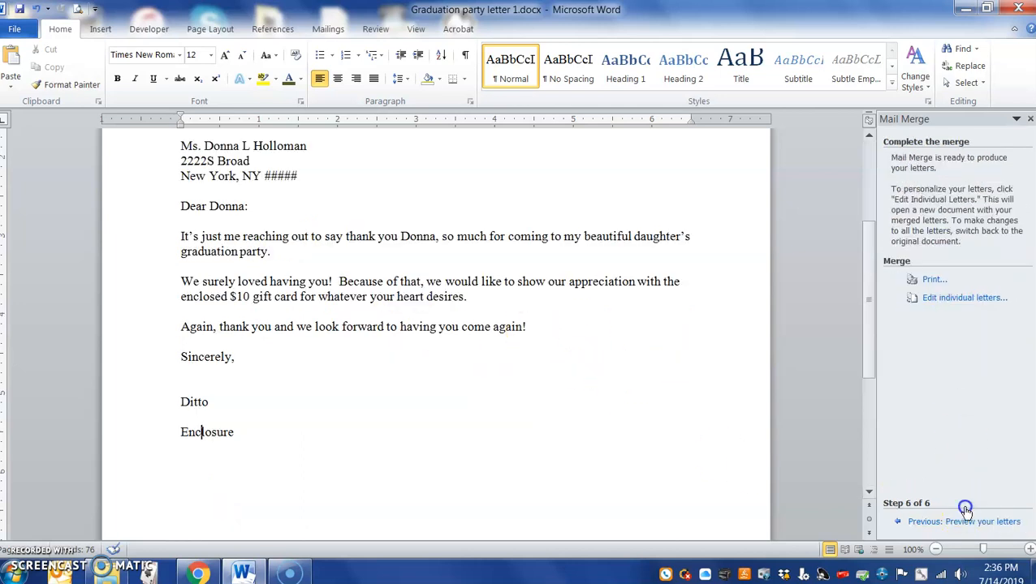
{"action": "left_click", "coordinate": [962, 303]}
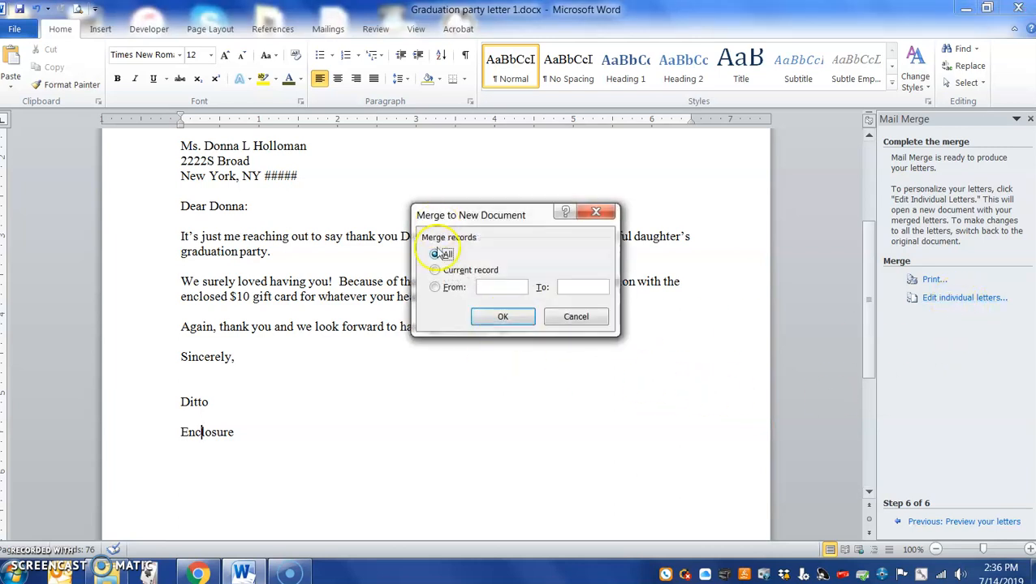
{"action": "left_click", "coordinate": [501, 318]}
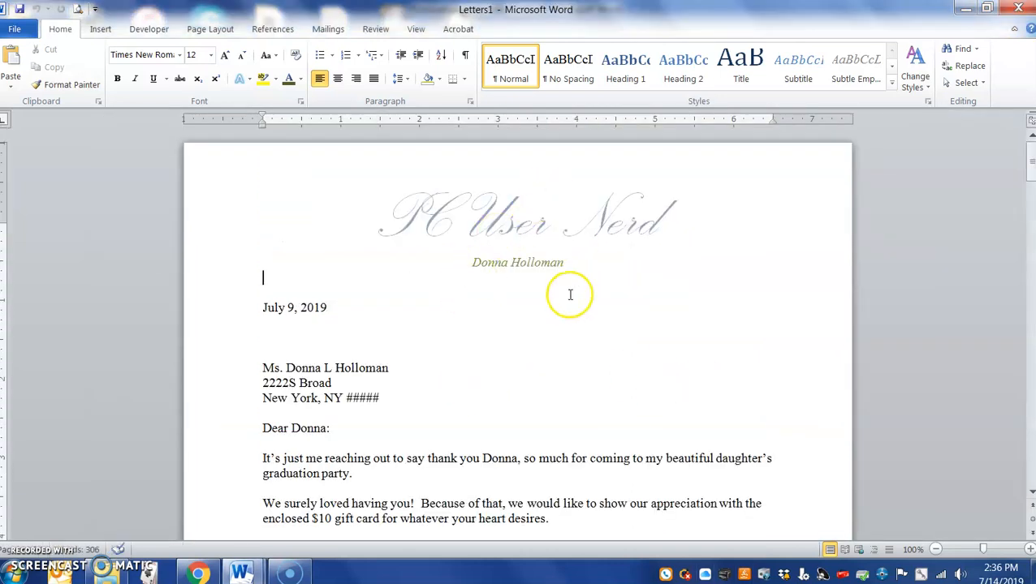
- Scroll through the merged letters in Letters1 to review them
{"action": "scroll", "coordinate": [570, 294], "scroll_direction": "down", "scroll_amount": 1}
{"action": "scroll", "coordinate": [519, 187], "scroll_direction": "down", "scroll_amount": 3}
{"action": "scroll", "coordinate": [536, 214], "scroll_direction": "down", "scroll_amount": 15}
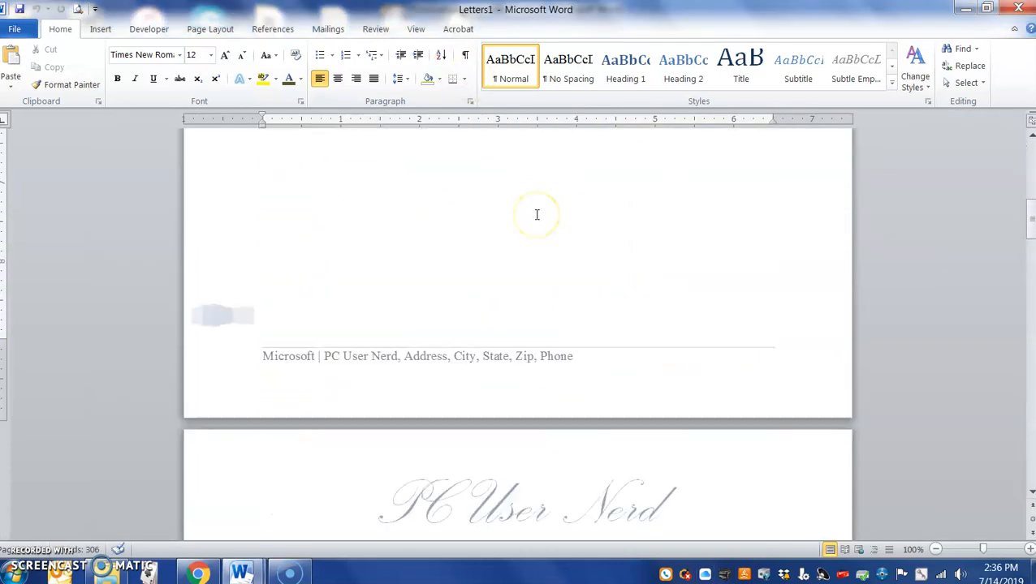
{"action": "scroll", "coordinate": [536, 215], "scroll_direction": "down", "scroll_amount": 4}
{"action": "scroll", "coordinate": [537, 214], "scroll_direction": "up", "scroll_amount": 14}
{"action": "scroll", "coordinate": [536, 214], "scroll_direction": "down", "scroll_amount": 10}
{"action": "scroll", "coordinate": [537, 215], "scroll_direction": "down", "scroll_amount": 20}
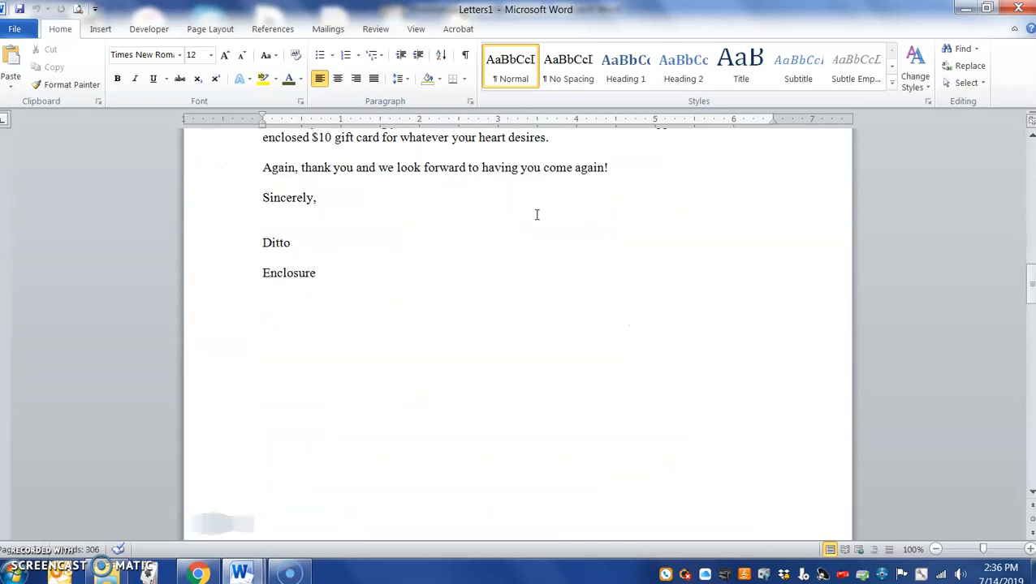
{"action": "scroll", "coordinate": [537, 214], "scroll_direction": "down", "scroll_amount": 18}
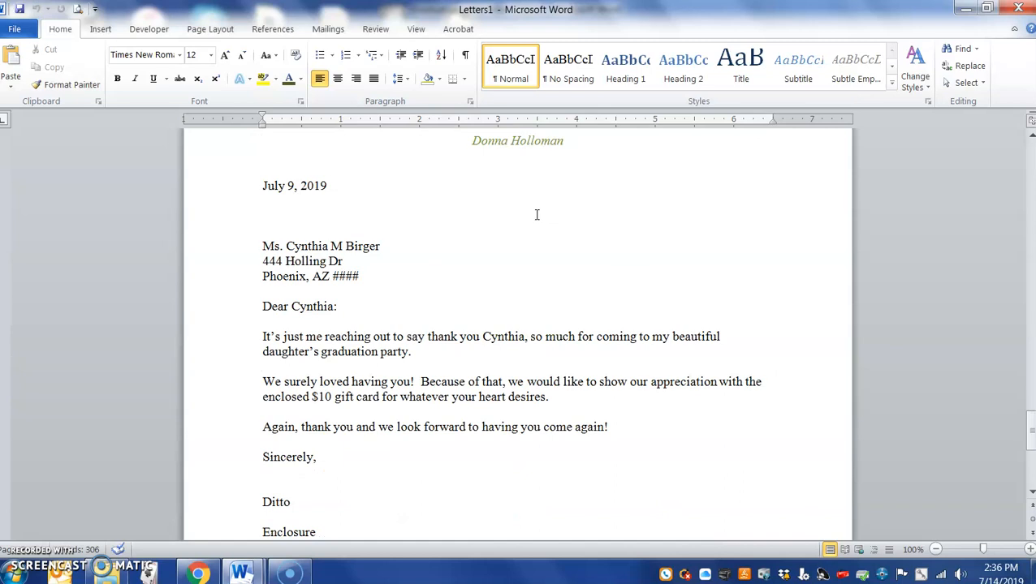
{"action": "scroll", "coordinate": [536, 214], "scroll_direction": "up", "scroll_amount": 8}
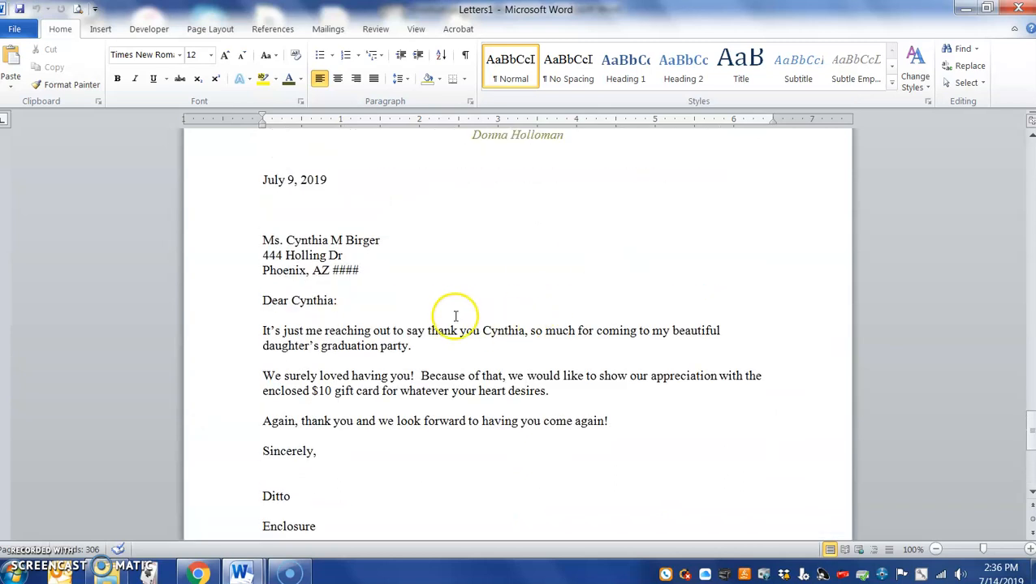
{"action": "scroll", "coordinate": [464, 367], "scroll_direction": "down", "scroll_amount": 8}
{"action": "scroll", "coordinate": [469, 349], "scroll_direction": "up", "scroll_amount": 14}
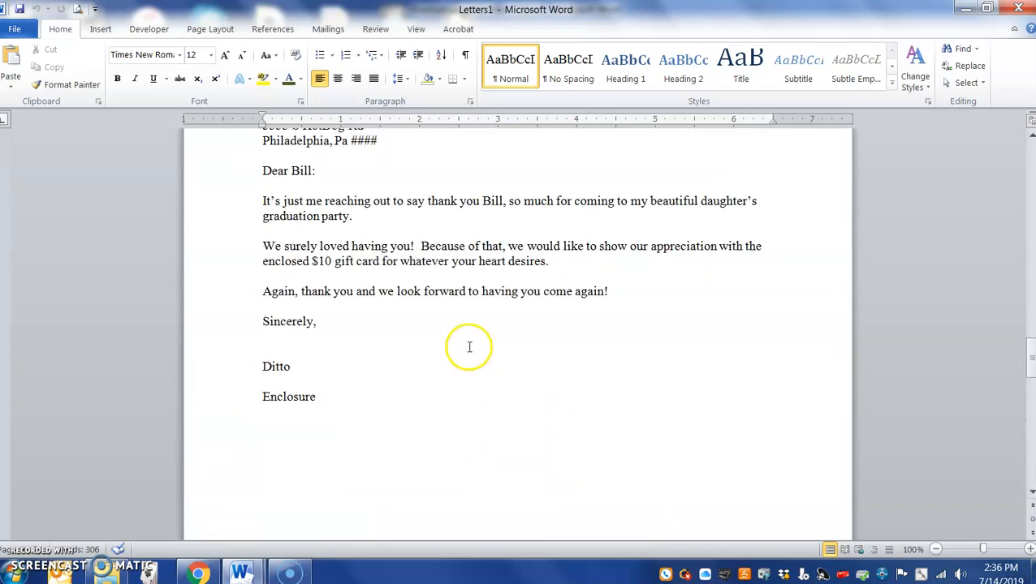
{"action": "scroll", "coordinate": [512, 346], "scroll_direction": "down", "scroll_amount": 9}
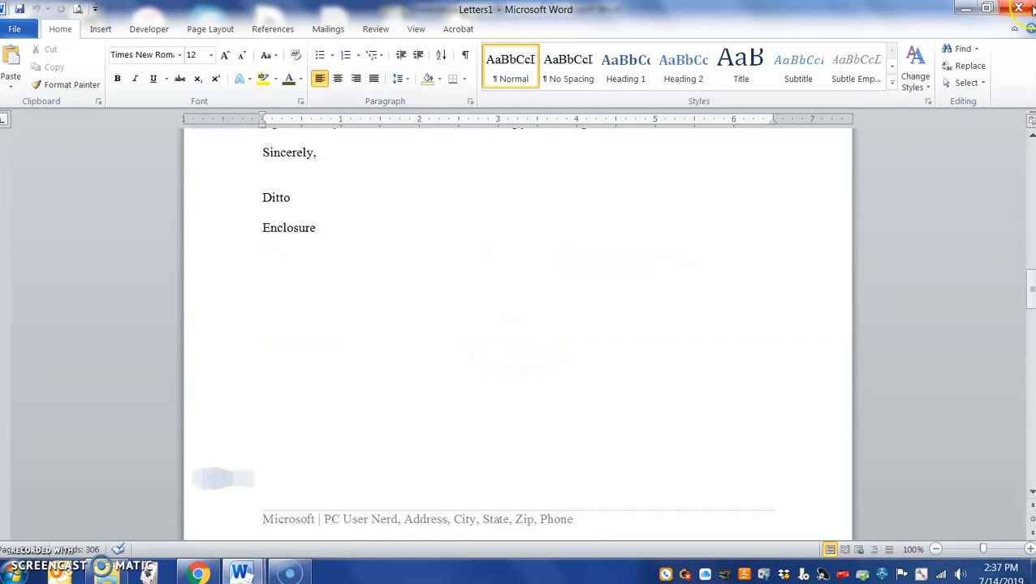
{"action": "scroll", "coordinate": [643, 237], "scroll_direction": "down", "scroll_amount": 12}
{"action": "scroll", "coordinate": [522, 373], "scroll_direction": "up", "scroll_amount": 2}
{"action": "scroll", "coordinate": [522, 374], "scroll_direction": "up", "scroll_amount": 15}
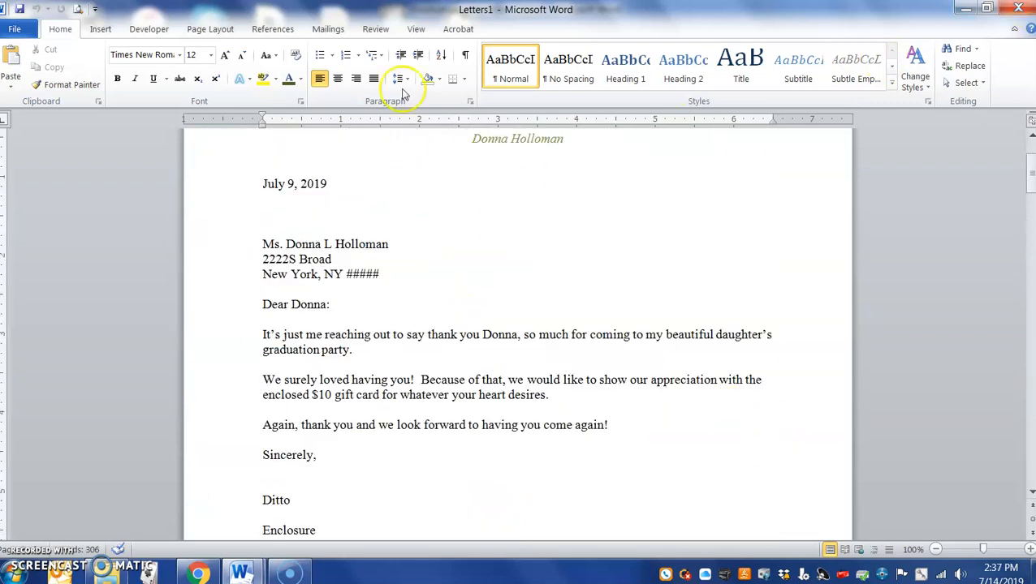
- Close Letters1 without saving it
{"action": "left_click", "coordinate": [1018, 8]}
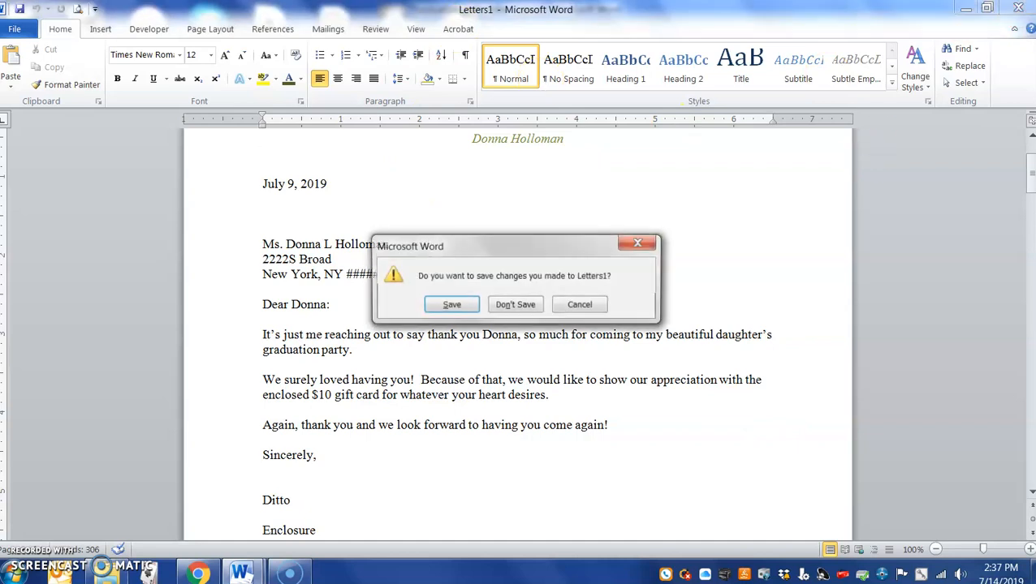
{"action": "left_click", "coordinate": [515, 306]}
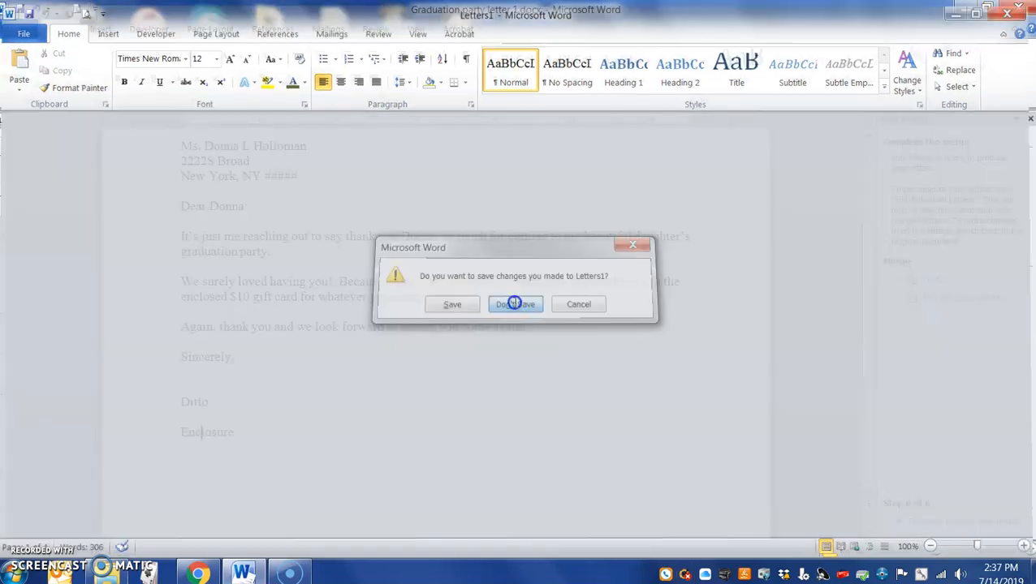
{"action": "scroll", "coordinate": [324, 406], "scroll_direction": "up", "scroll_amount": 5}
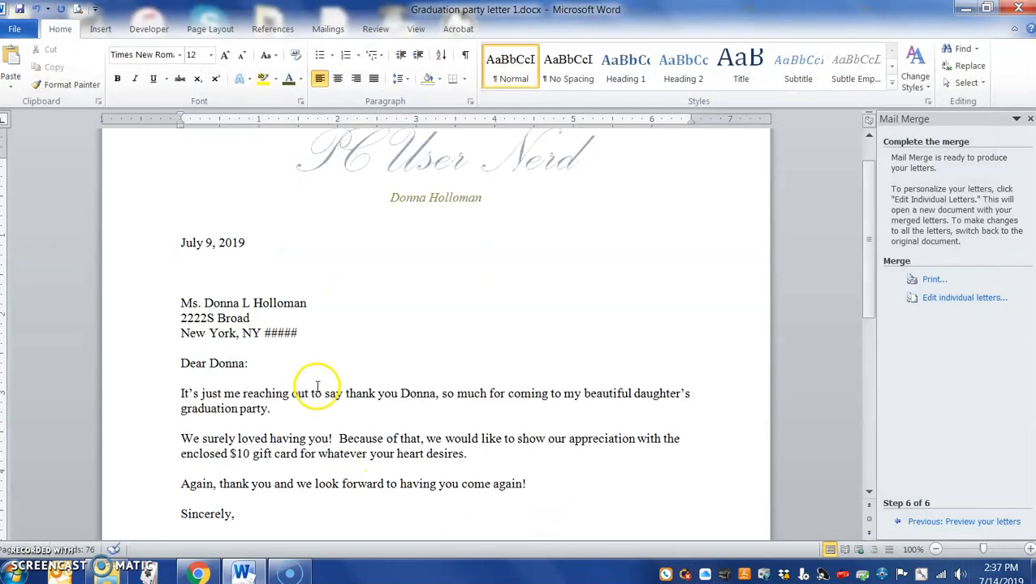